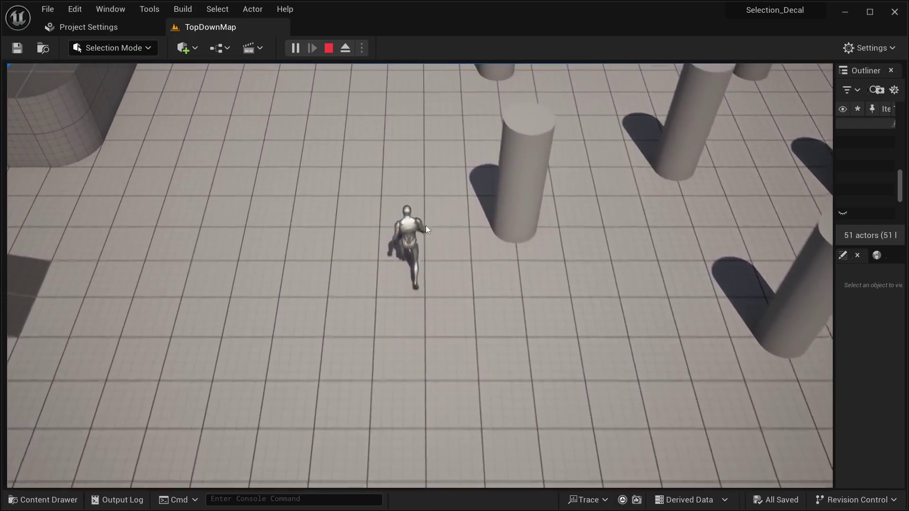
- Stop the play session and create an Actor Blueprint class named BP_Object in the Content folder
{"action": "key", "text": "Escape"}
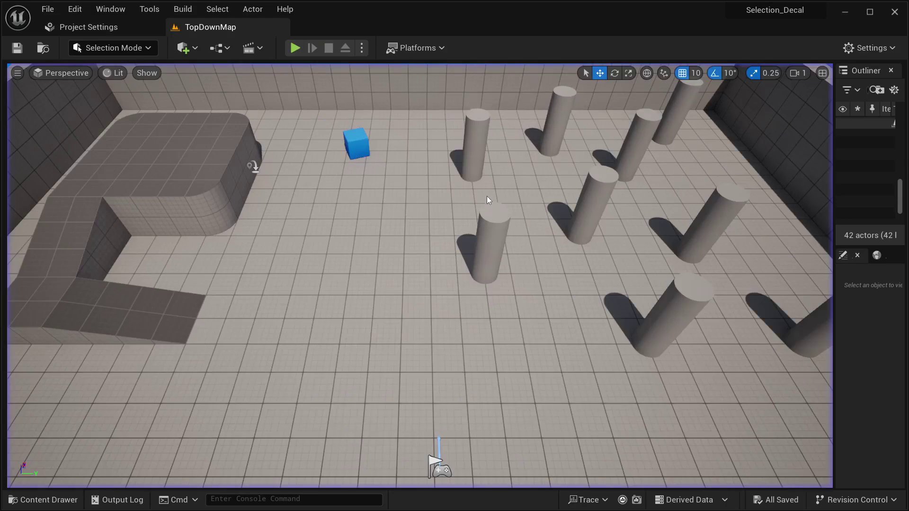
{"action": "left_click", "coordinate": [495, 232]}
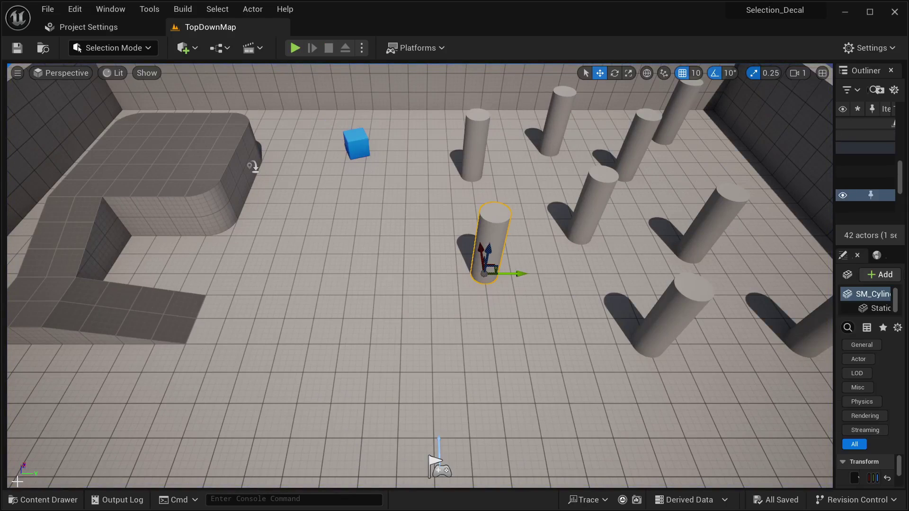
{"action": "left_click", "coordinate": [57, 500]}
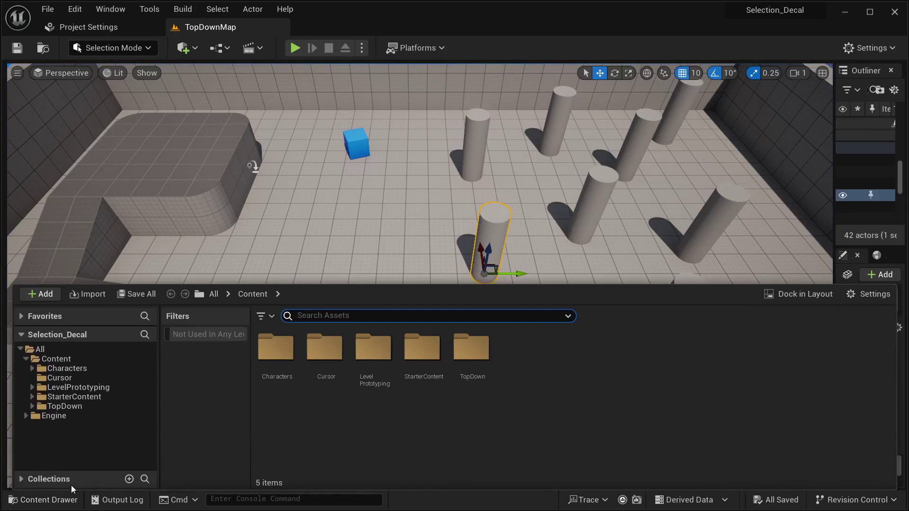
{"action": "right_click", "coordinate": [543, 349]}
{"action": "left_click", "coordinate": [607, 208]}
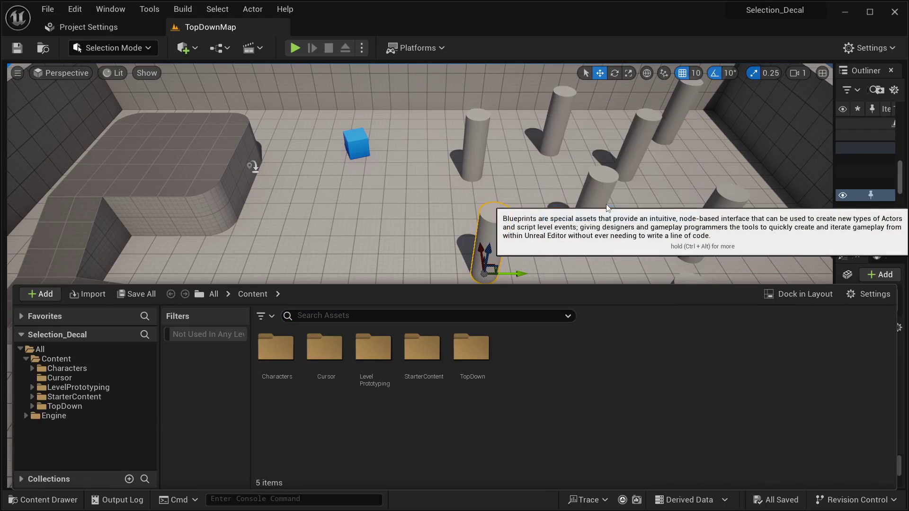
{"action": "left_click", "coordinate": [333, 176]}
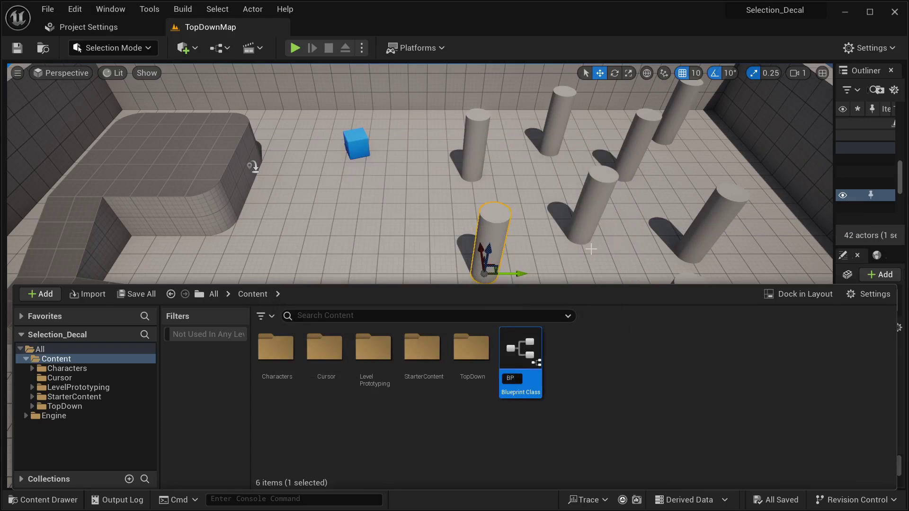
{"action": "type", "text": "BP_Object"}
{"action": "key", "text": "Return"}
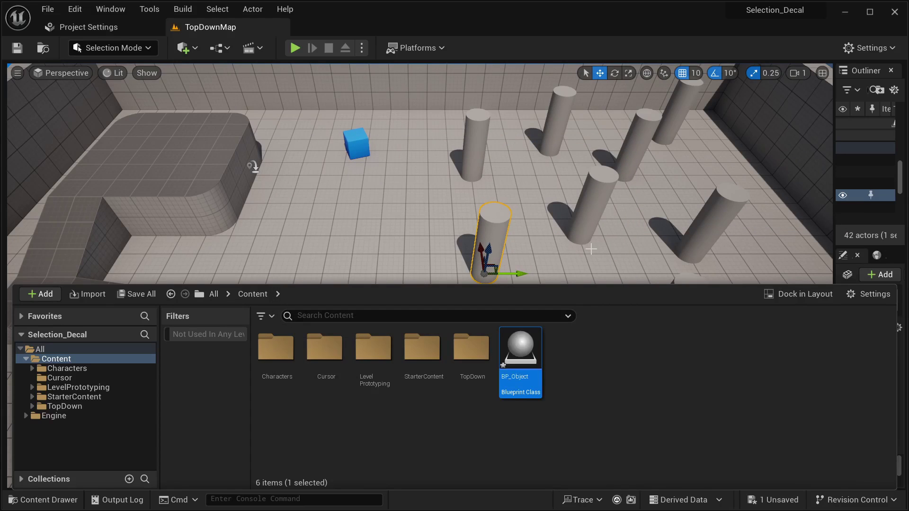
- Open the BP_Object Blueprint and add a Static Mesh component to it
{"action": "key", "text": "Return"}
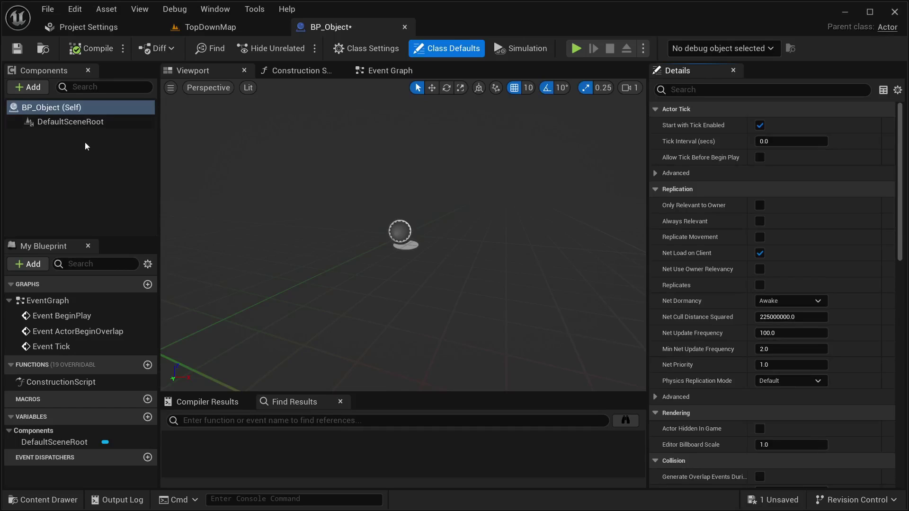
{"action": "left_click", "coordinate": [29, 88]}
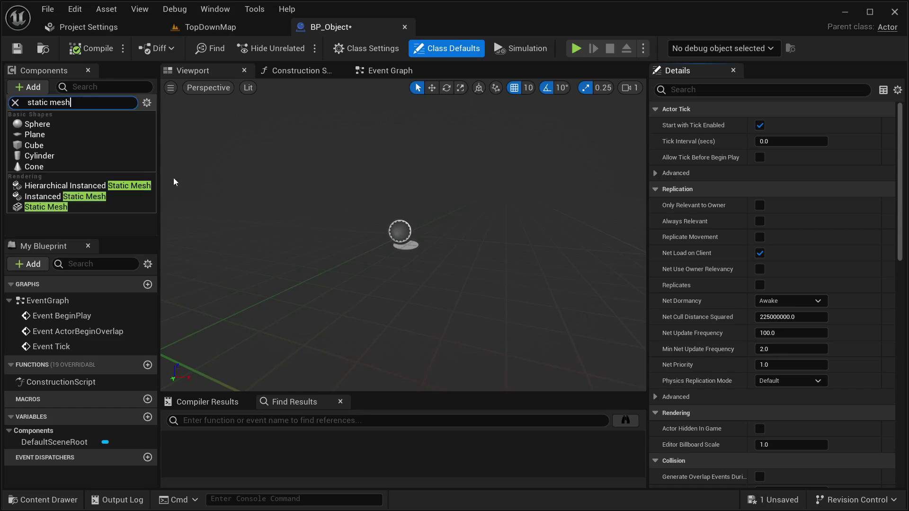
{"action": "left_click", "coordinate": [46, 207]}
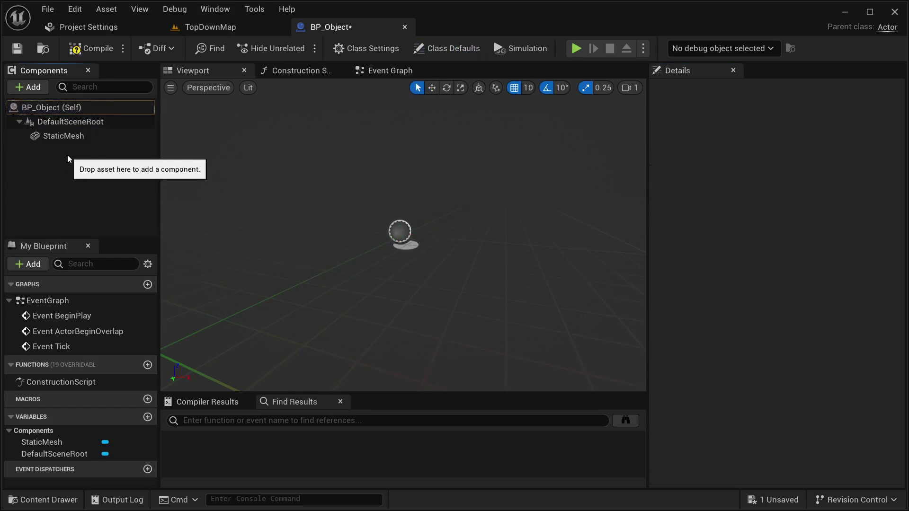
{"action": "left_click", "coordinate": [61, 136]}
- Browse from the selected pillar in TopDownMap to its source mesh asset
{"action": "left_click", "coordinate": [237, 27]}
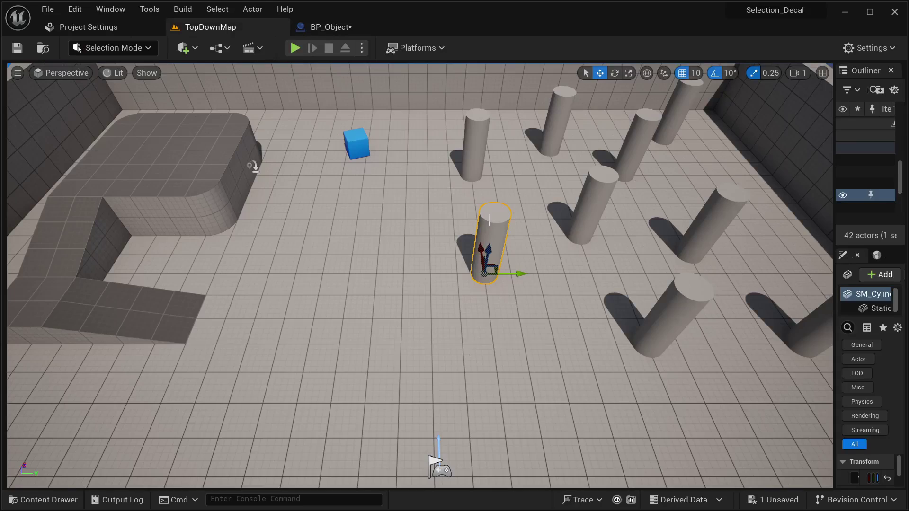
{"action": "left_click_drag", "start_coordinate": [828, 250], "coordinate": [667, 251]}
{"action": "right_click", "coordinate": [752, 197]}
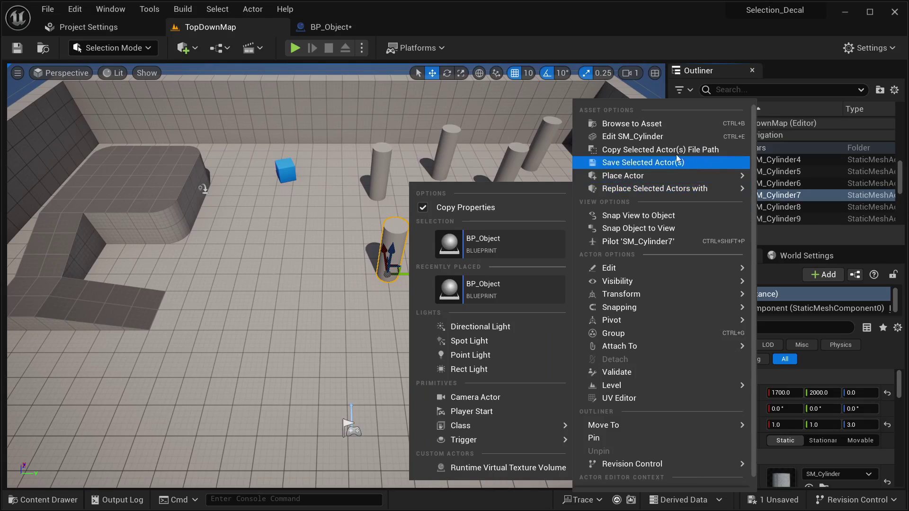
{"action": "left_click", "coordinate": [638, 123]}
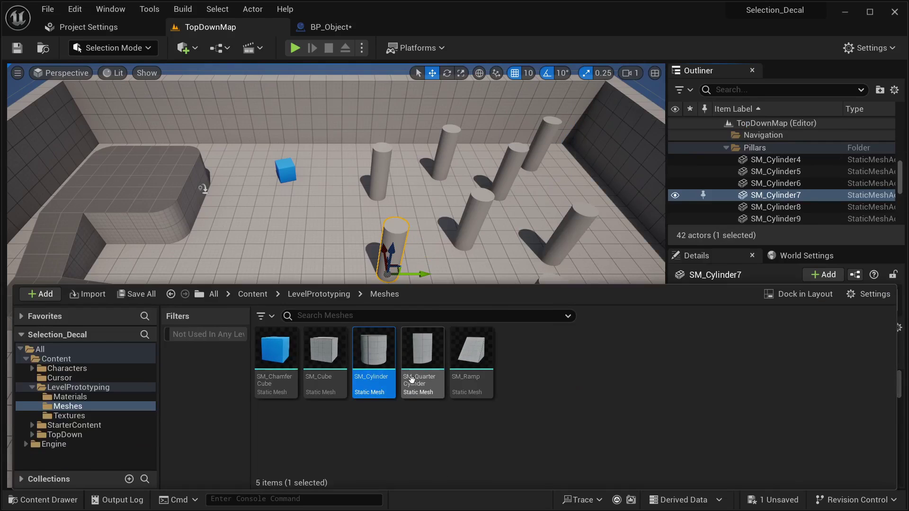
- Assign the SM_Cylinder mesh to the StaticMesh component of BP_Object
{"action": "left_click", "coordinate": [312, 27]}
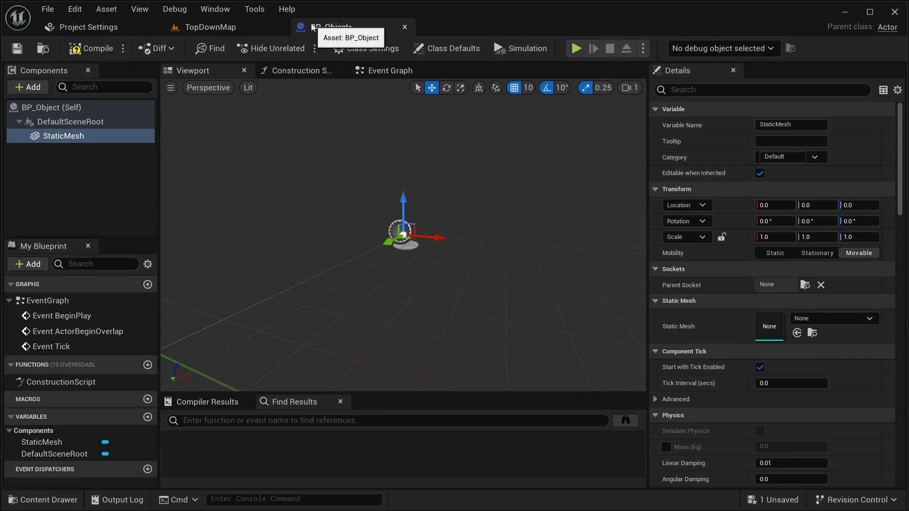
{"action": "left_click", "coordinate": [797, 333]}
{"action": "scroll", "coordinate": [458, 263], "scroll_direction": "down", "scroll_amount": 5}
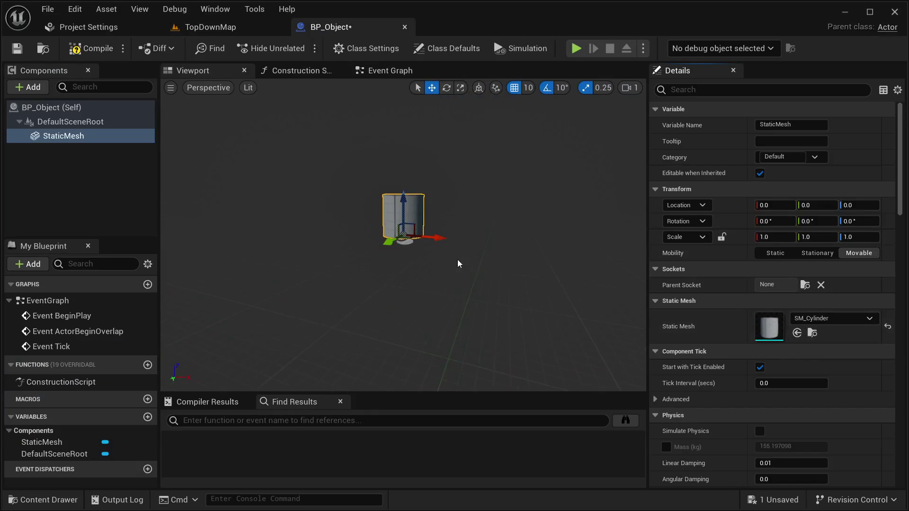
{"action": "scroll", "coordinate": [415, 225], "scroll_direction": "up", "scroll_amount": 8}
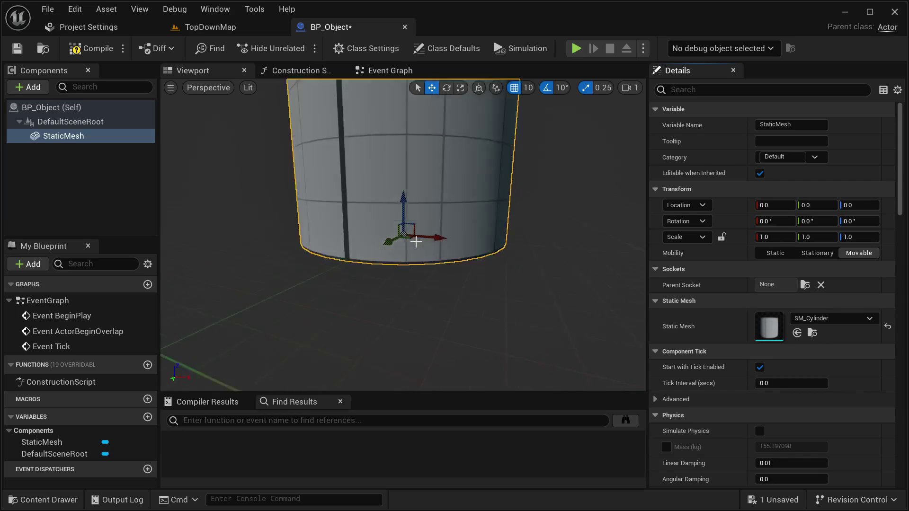
{"action": "scroll", "coordinate": [419, 246], "scroll_direction": "down", "scroll_amount": 5}
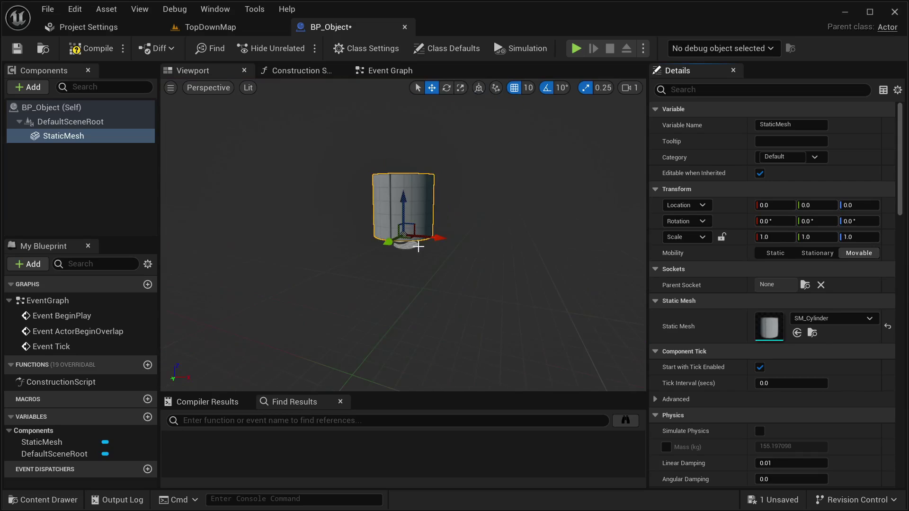
- Add a Decal component beneath the StaticMesh component
{"action": "left_click", "coordinate": [37, 90]}
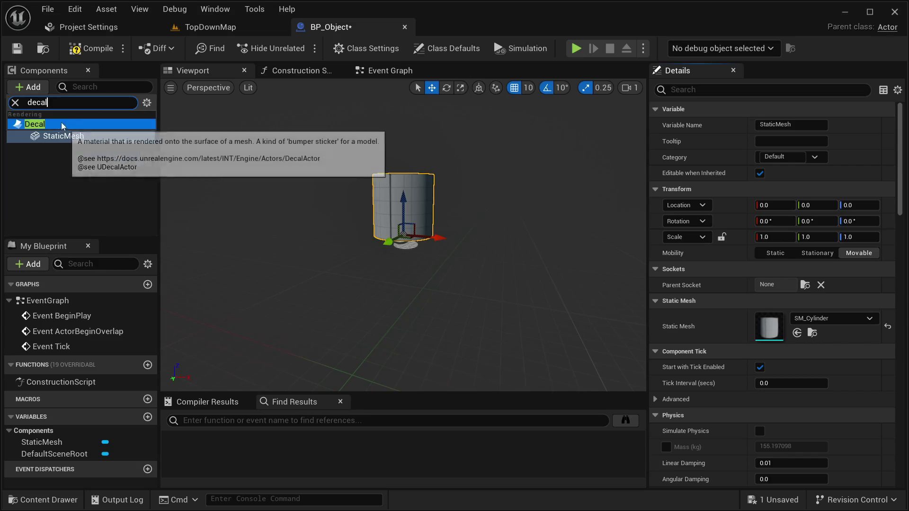
{"action": "left_click", "coordinate": [38, 124]}
{"action": "key", "text": "Return"}
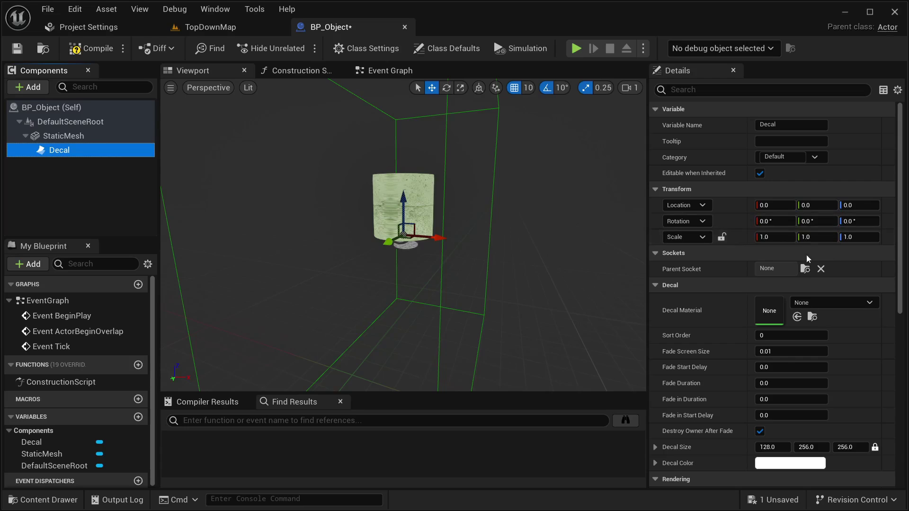
- Set the Decal component's Y rotation to -90° so that it projects downward
{"action": "left_click", "coordinate": [814, 219]}
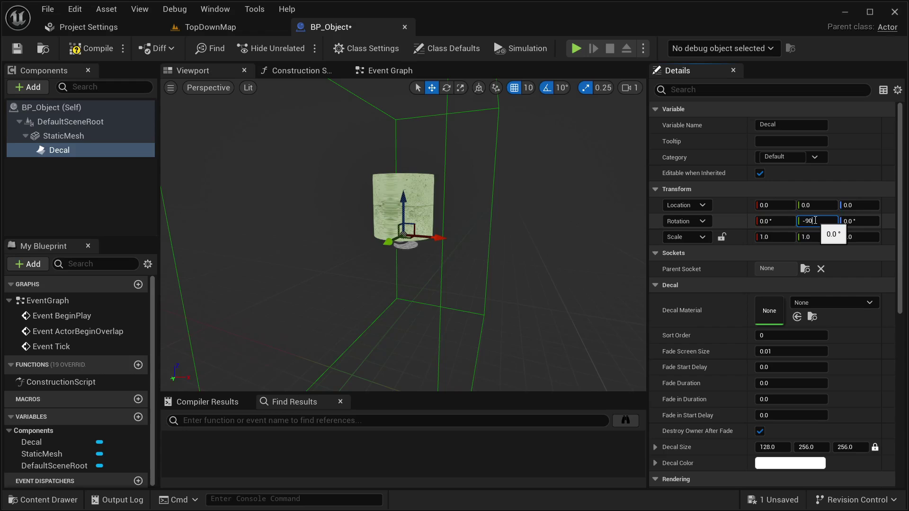
{"action": "key", "text": "Return"}
{"action": "key", "text": "w"}
{"action": "right_click_drag", "start_coordinate": [454, 223], "coordinate": [445, 256]}
{"action": "key", "text": "s"}
{"action": "key", "text": "w"}
{"action": "key", "text": "w"}
{"action": "key", "text": "f"}
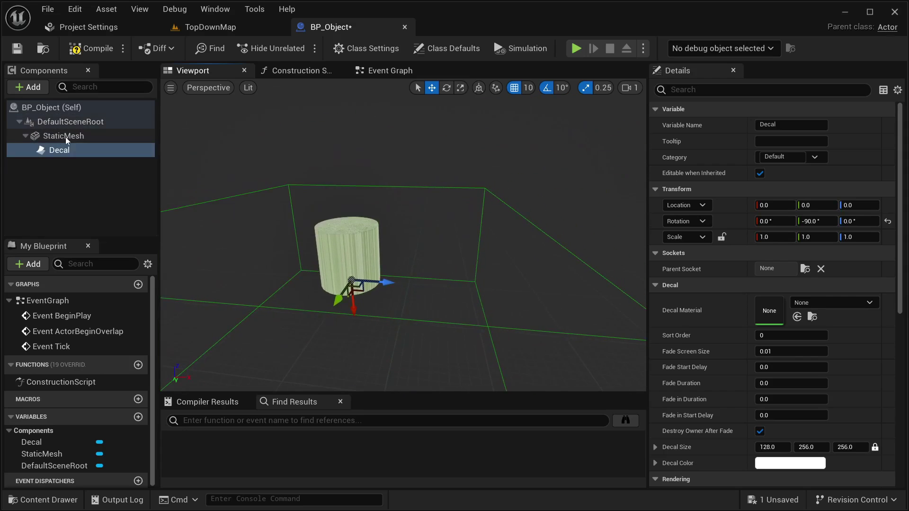
- Disable Receives Decals on the StaticMesh component
{"action": "left_click", "coordinate": [64, 136]}
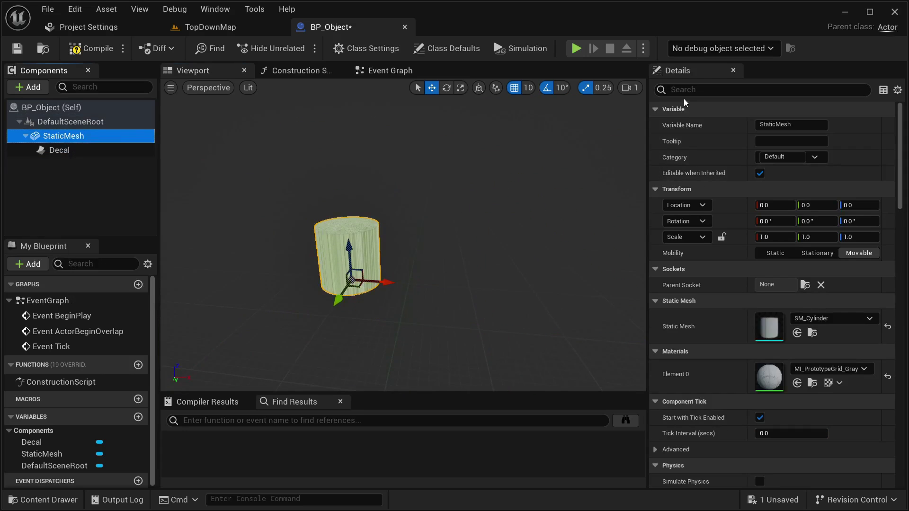
{"action": "left_click", "coordinate": [697, 90]}
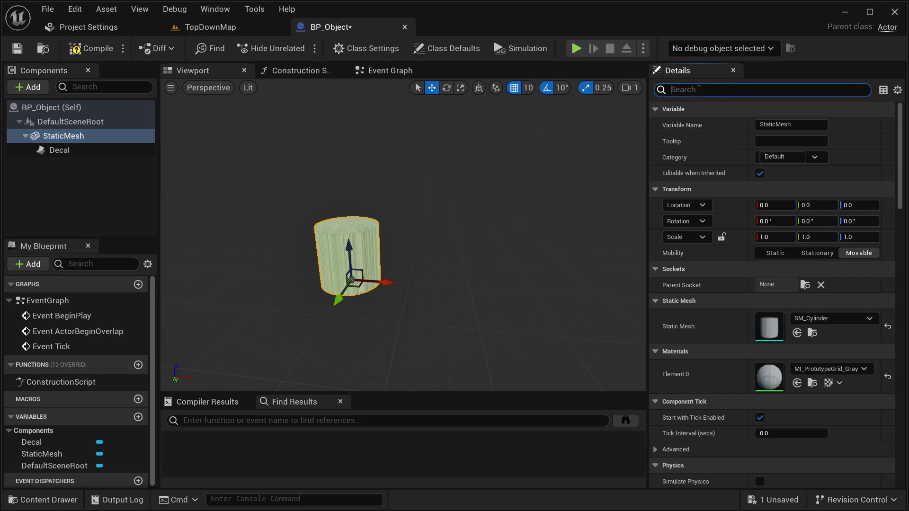
{"action": "type", "text": "recei"}
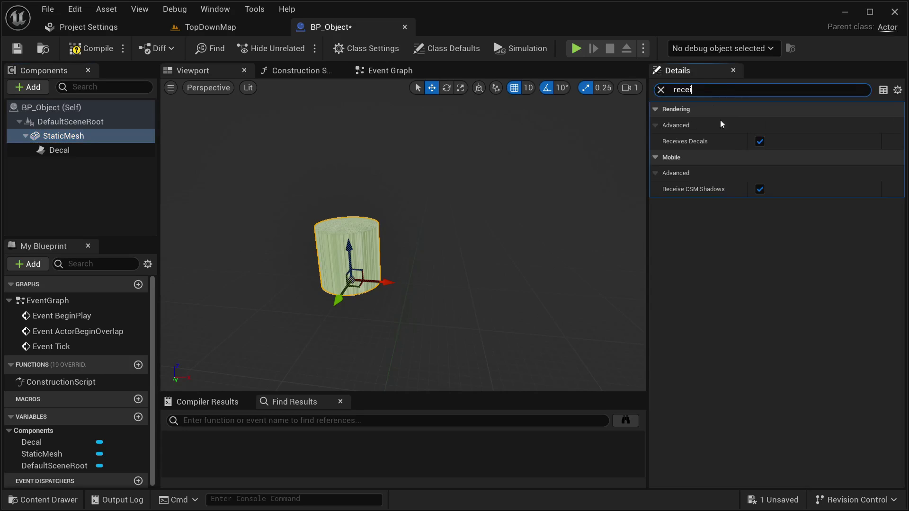
{"action": "left_click", "coordinate": [761, 142]}
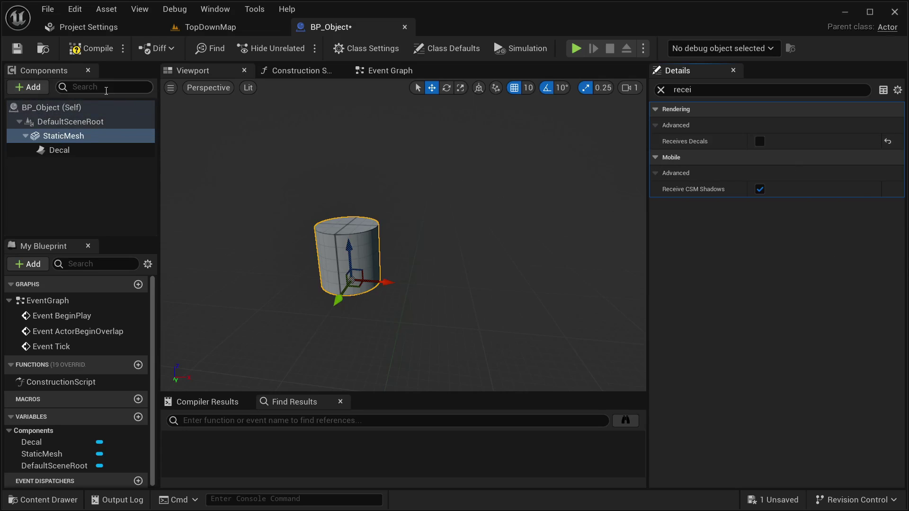
- Add a Plane component attached directly to DefaultSceneRoot and lower it by 10 units beneath the cylinder
{"action": "left_click", "coordinate": [22, 90]}
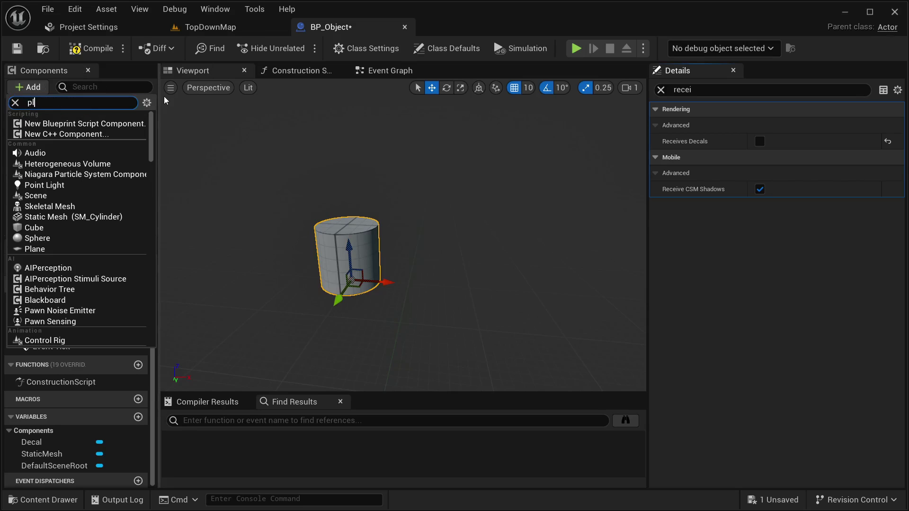
{"action": "type", "text": "plane"}
{"action": "left_click", "coordinate": [54, 125]}
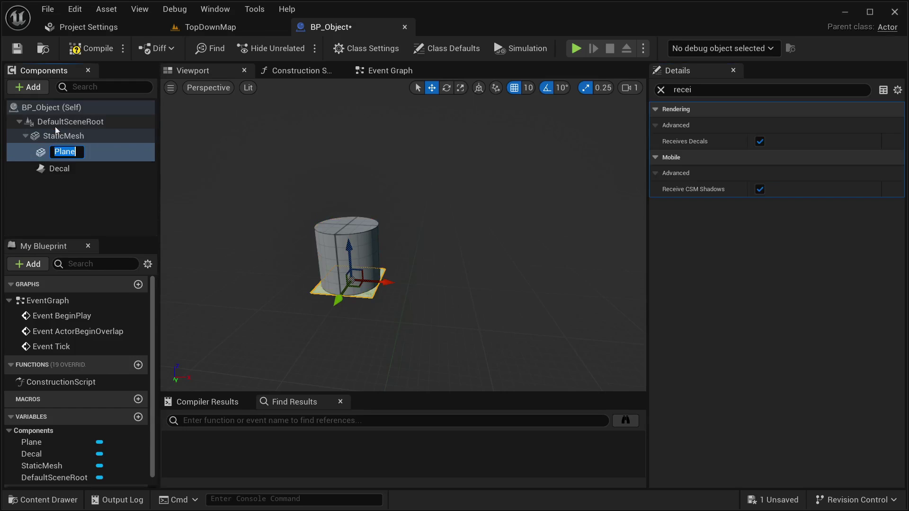
{"action": "left_click_drag", "start_coordinate": [64, 152], "coordinate": [59, 124]}
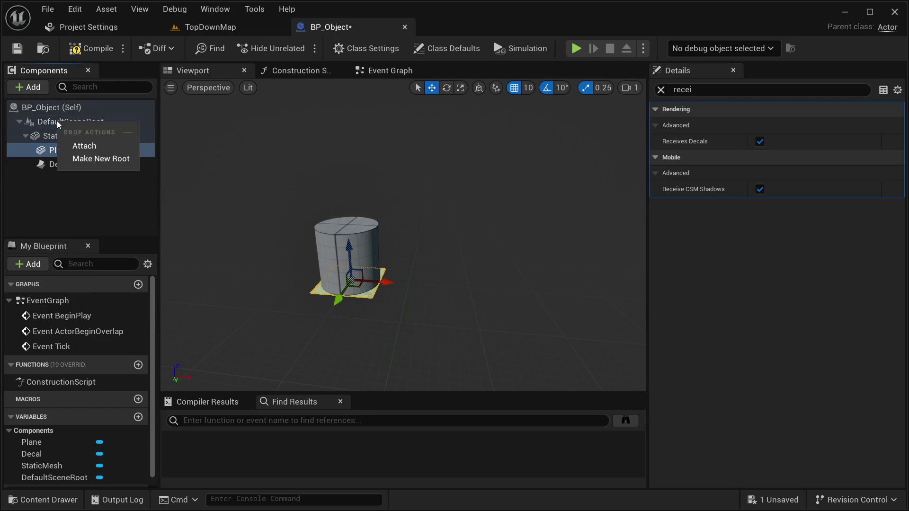
{"action": "left_click", "coordinate": [81, 145]}
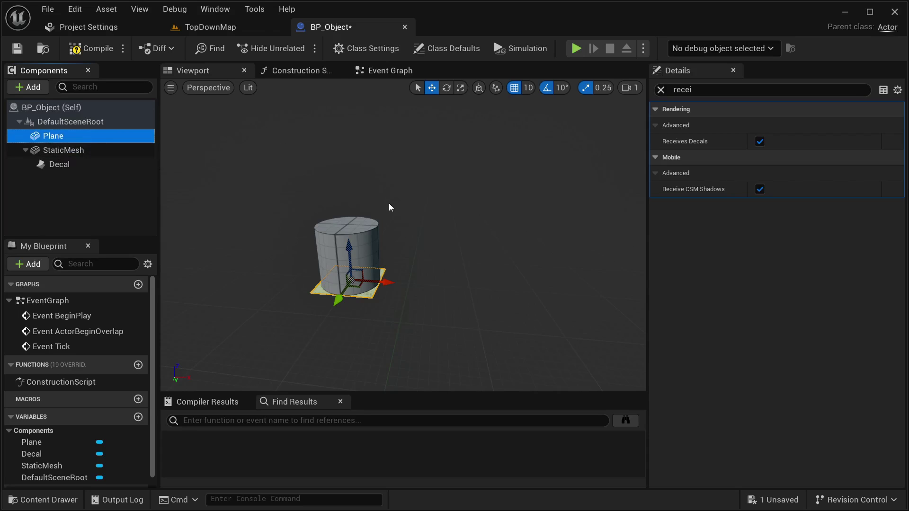
{"action": "left_click_drag", "start_coordinate": [346, 250], "coordinate": [346, 257]}
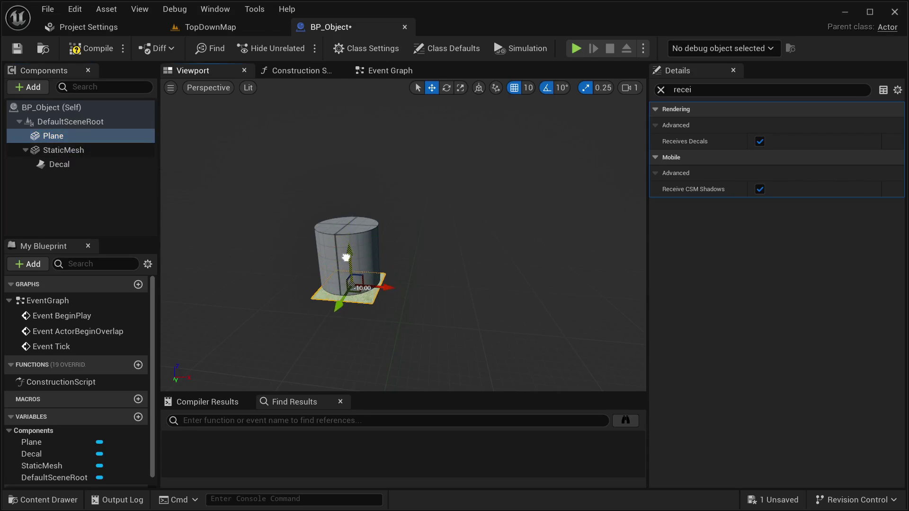
{"action": "right_click_drag", "start_coordinate": [402, 235], "coordinate": [249, 186]}
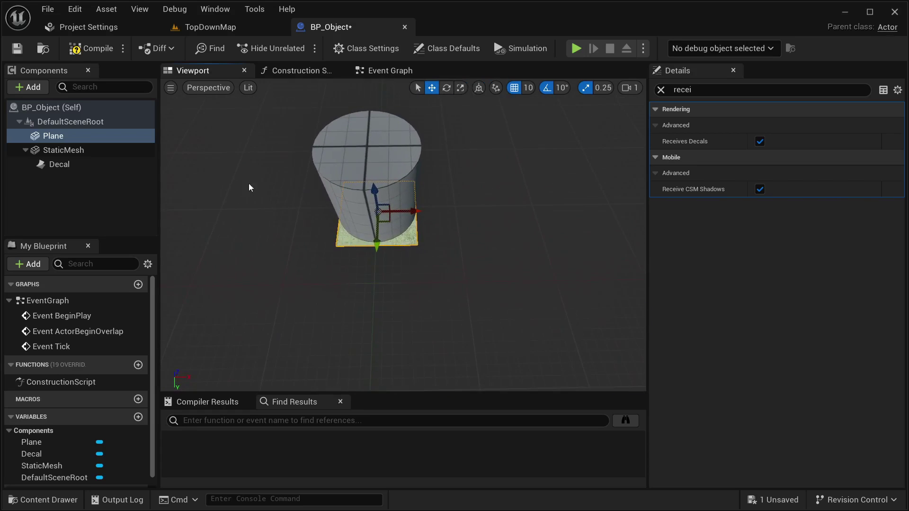
- Set the StaticMesh component's scale to 0.3 on the X, Y and Z axes
{"action": "left_click", "coordinate": [69, 153]}
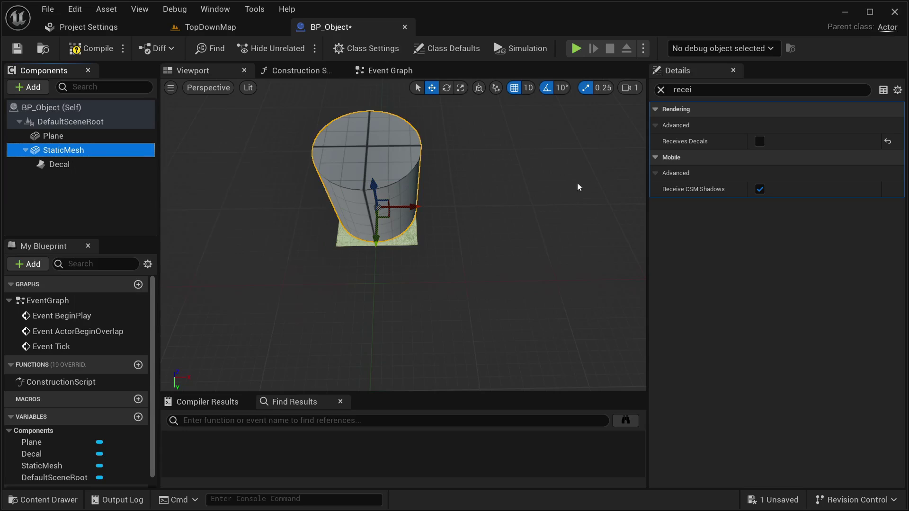
{"action": "left_click", "coordinate": [659, 90]}
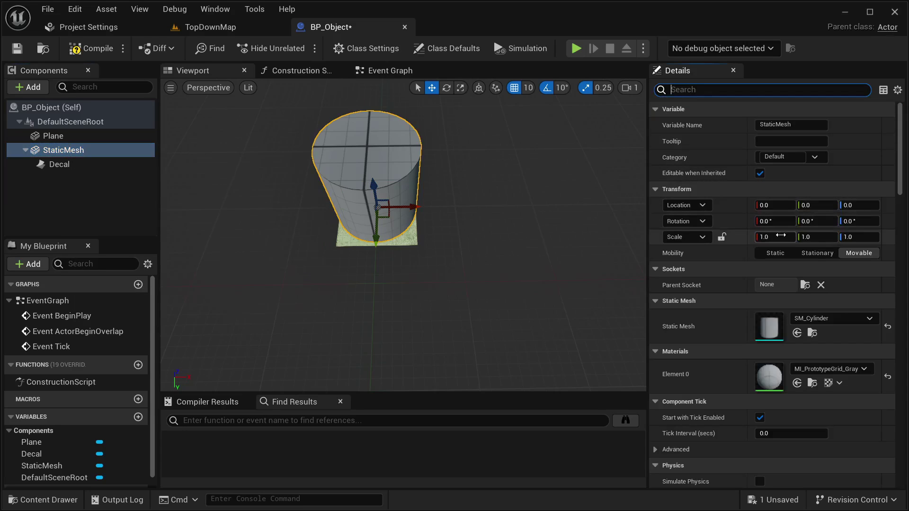
{"action": "left_click", "coordinate": [779, 239]}
{"action": "type", "text": "0.3"}
{"action": "key", "text": "Return"}
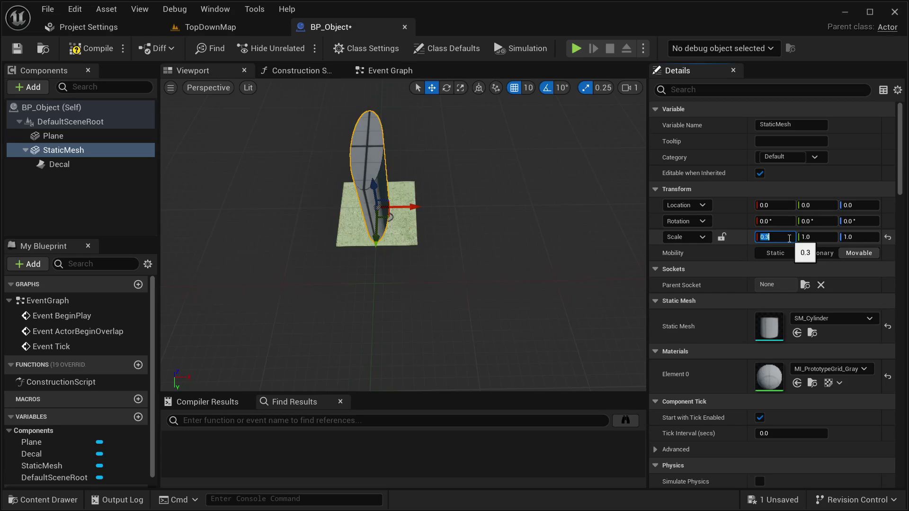
{"action": "left_click", "coordinate": [821, 236]}
{"action": "left_click", "coordinate": [851, 236]}
{"action": "type", "text": "0.3"}
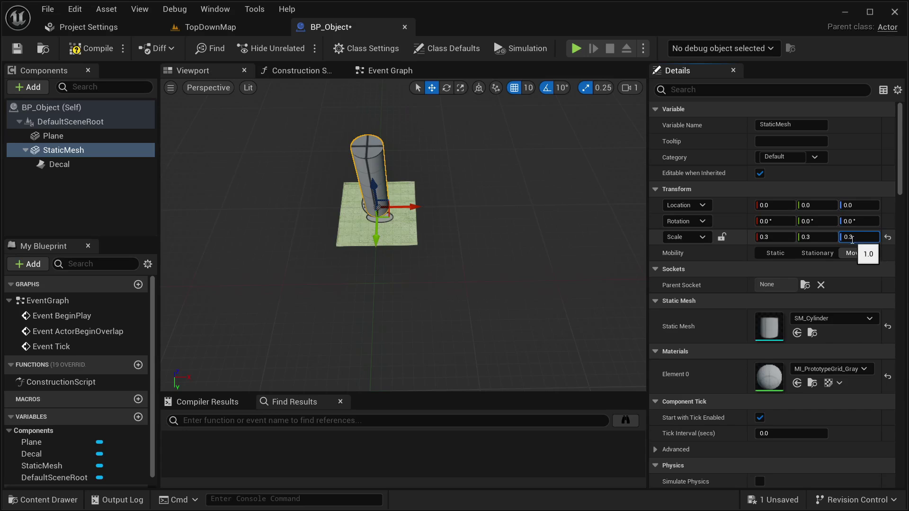
{"action": "key", "text": "Return"}
{"action": "key", "text": "w"}
{"action": "right_click_drag", "start_coordinate": [584, 247], "coordinate": [559, 246]}
{"action": "key", "text": "s"}
{"action": "key", "text": "w"}
{"action": "key", "text": "s"}
{"action": "right_click_drag", "start_coordinate": [400, 257], "coordinate": [440, 218]}
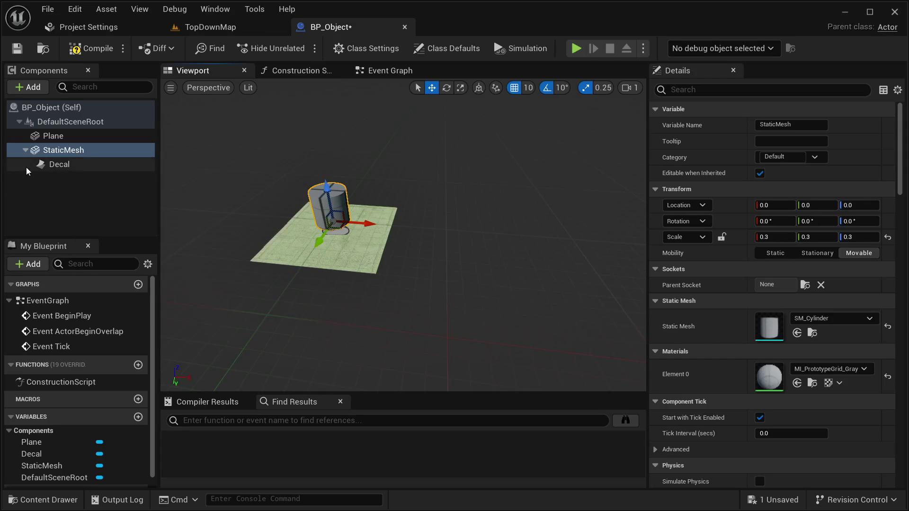
- Create a new material in the Content folder and name it M_Decal_Selection
{"action": "left_click", "coordinate": [47, 164]}
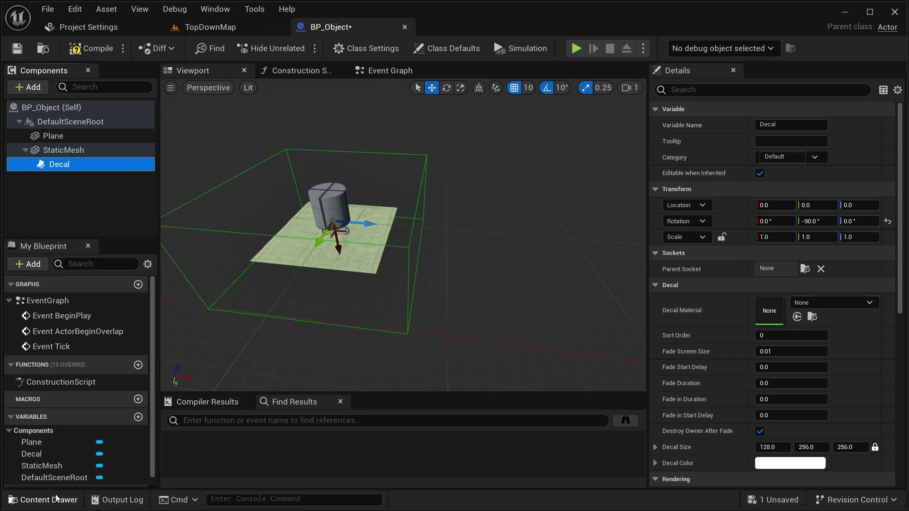
{"action": "left_click", "coordinate": [43, 500]}
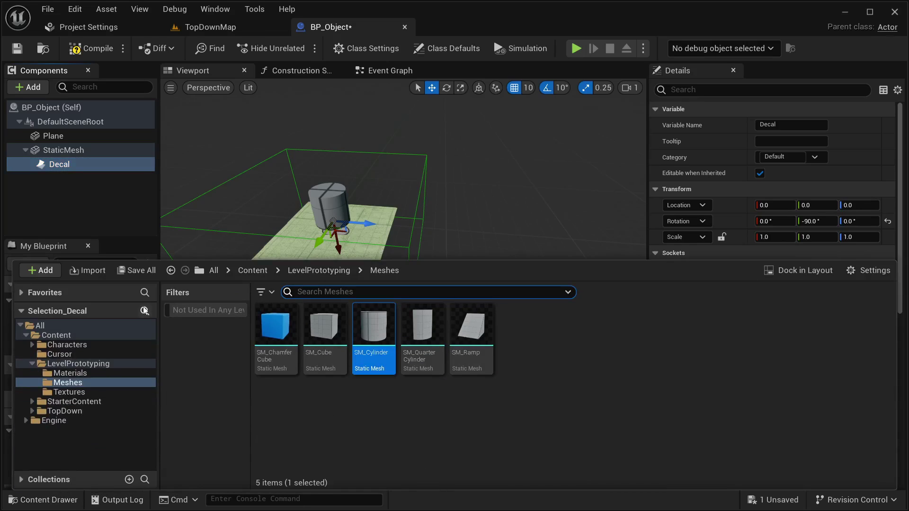
{"action": "left_click", "coordinate": [54, 334]}
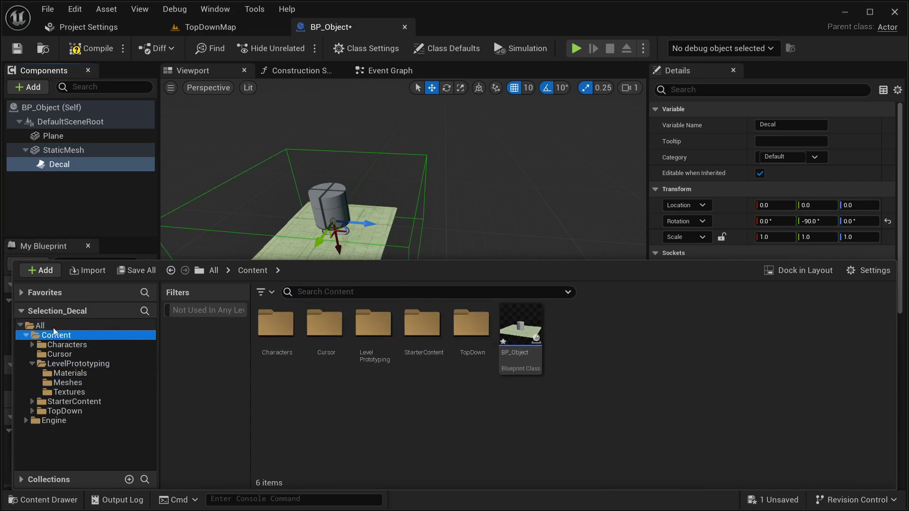
{"action": "right_click", "coordinate": [587, 338]}
{"action": "mouse_move", "coordinate": [594, 340]}
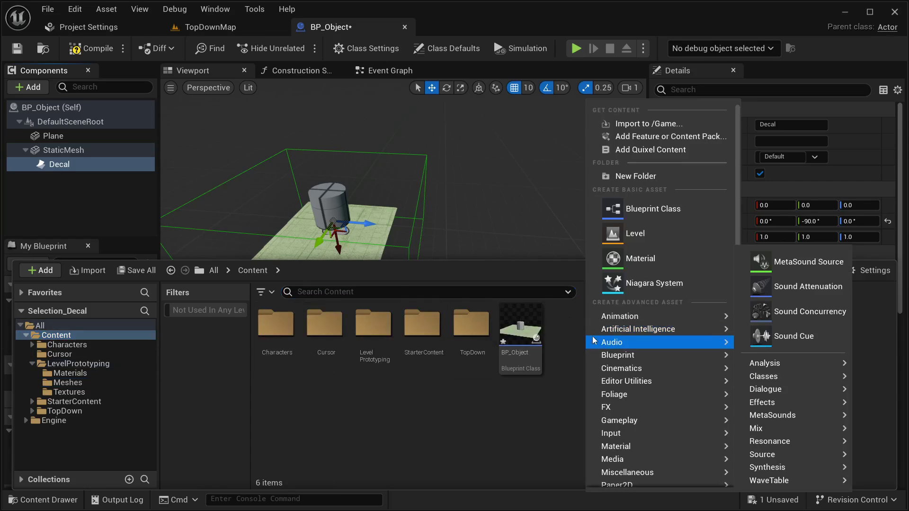
{"action": "left_click", "coordinate": [665, 261]}
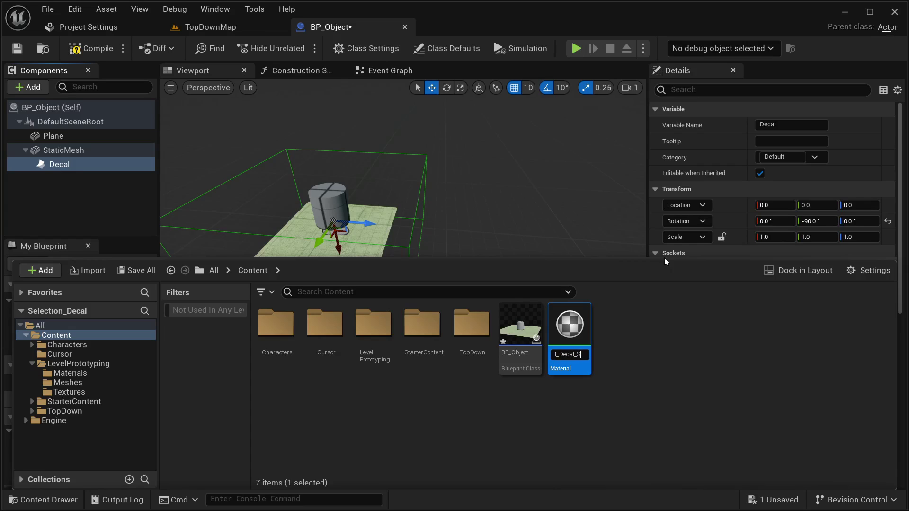
{"action": "type", "text": "M_Decal_Selection"}
{"action": "key", "text": "Return"}
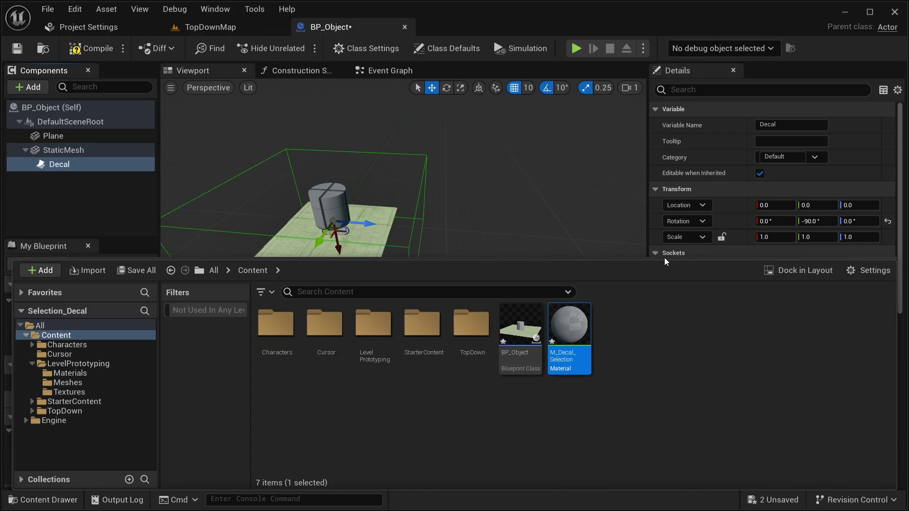
- Open the M_Decal_Selection material and add a Constant3Vector node well away from its result node
{"action": "double_click", "coordinate": [559, 333]}
{"action": "right_click_drag", "start_coordinate": [311, 217], "coordinate": [491, 243]}
{"action": "right_click_drag", "start_coordinate": [454, 218], "coordinate": [506, 225]}
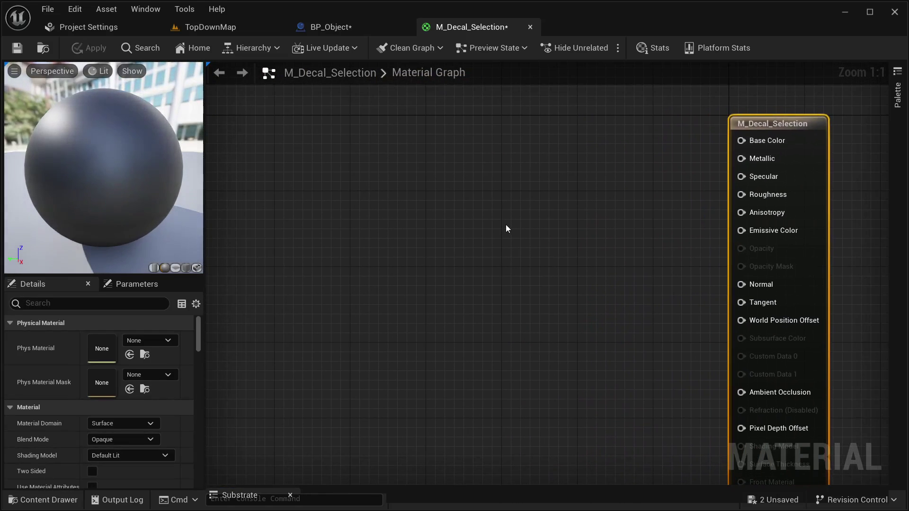
{"action": "right_click", "coordinate": [395, 171]}
{"action": "type", "text": "constant"}
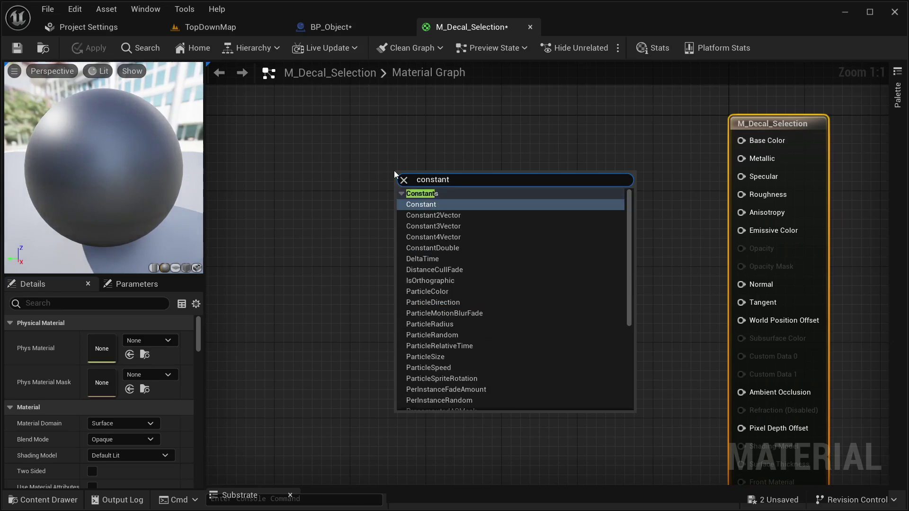
{"action": "left_click", "coordinate": [444, 227]}
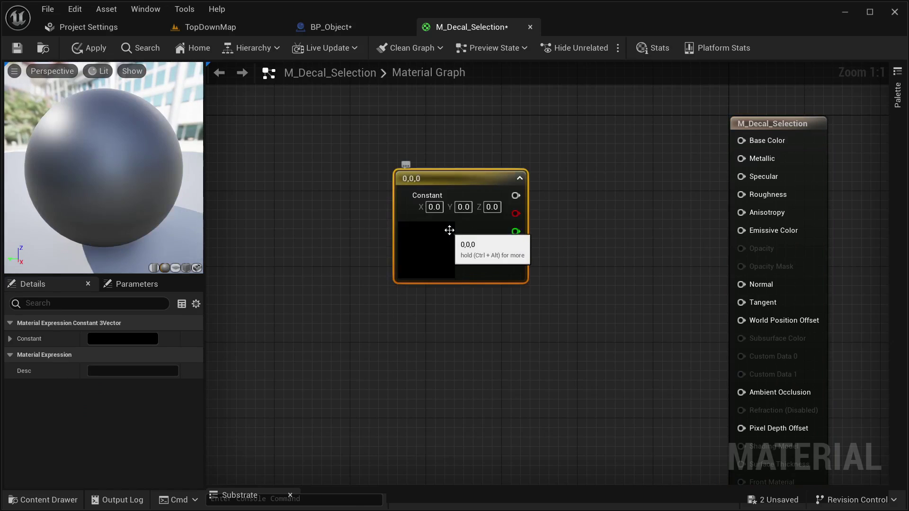
{"action": "left_click_drag", "start_coordinate": [467, 239], "coordinate": [404, 194]}
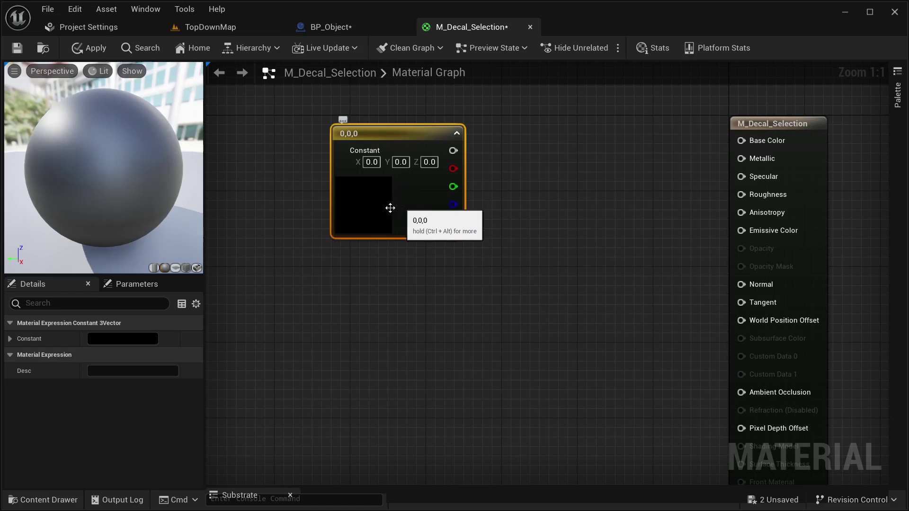
- Set the Constant3Vector node's color to yellow with R 1.0, G 0.924913 and B 0.173914
{"action": "double_click", "coordinate": [371, 213]}
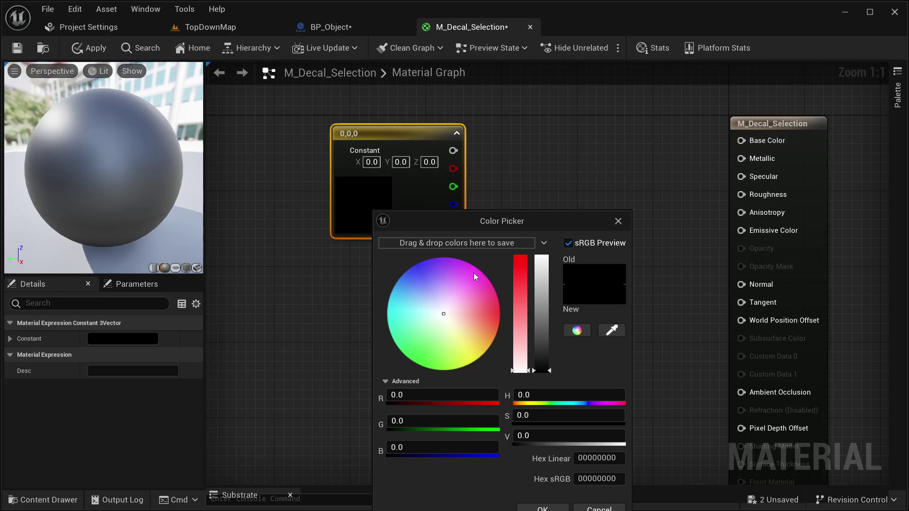
{"action": "left_click_drag", "start_coordinate": [436, 349], "coordinate": [467, 353]}
{"action": "left_click_drag", "start_coordinate": [479, 228], "coordinate": [413, 154]}
{"action": "left_click_drag", "start_coordinate": [402, 278], "coordinate": [403, 279]}
{"action": "left_click_drag", "start_coordinate": [467, 145], "coordinate": [430, 93]}
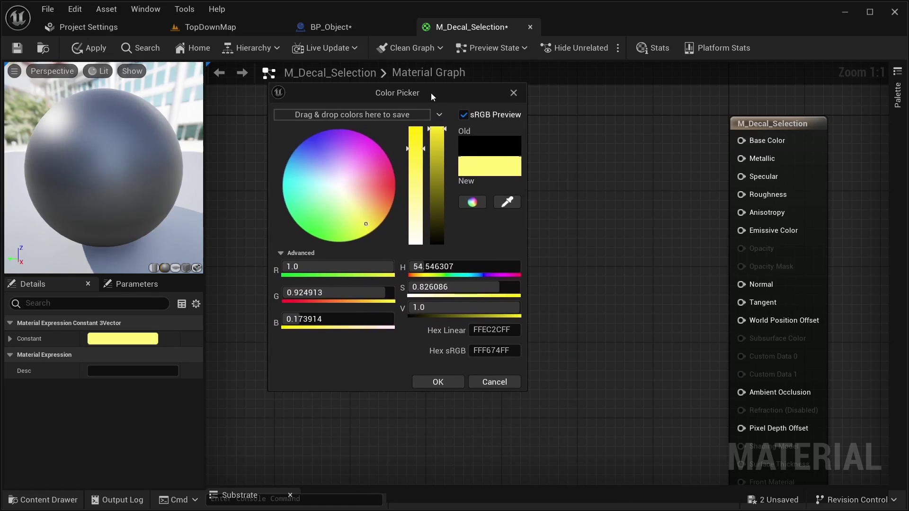
{"action": "left_click", "coordinate": [453, 378]}
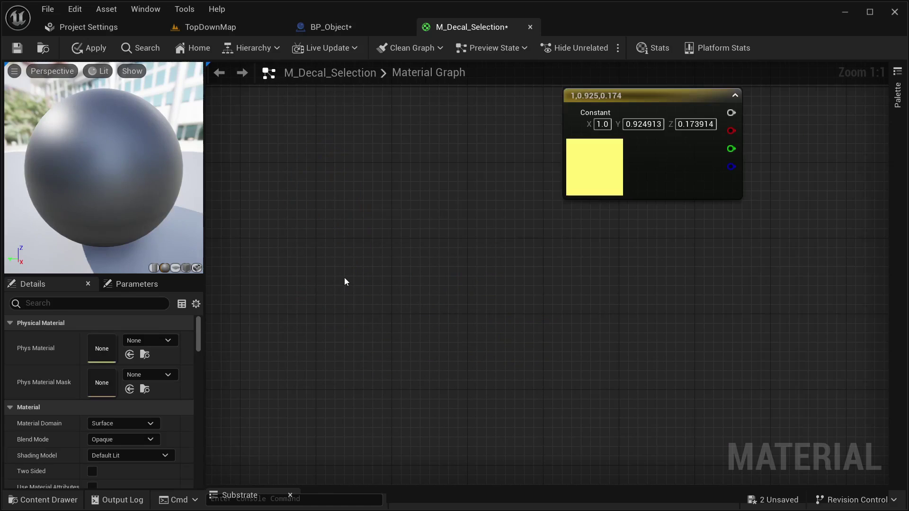
- Add a Constant node below the yellow color node and set its value to 0.4
{"action": "right_click", "coordinate": [344, 279]}
{"action": "type", "text": "consta"}
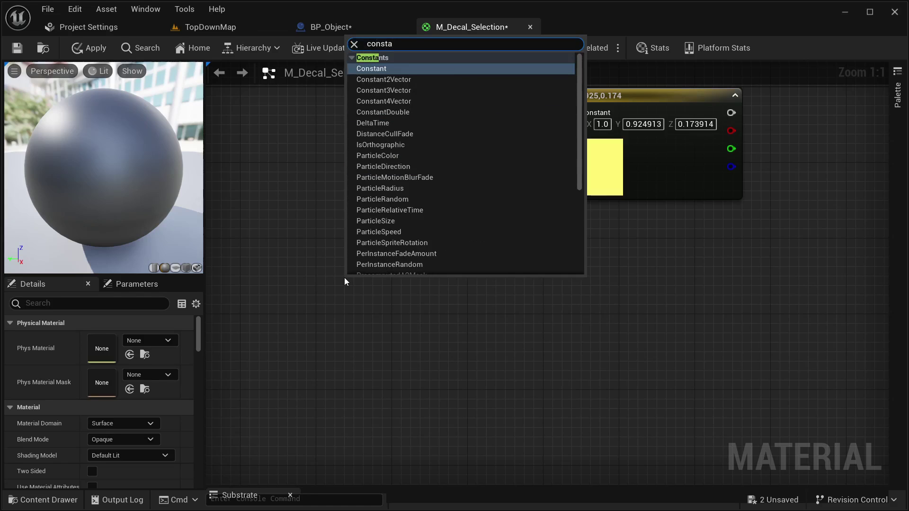
{"action": "key", "text": "Return"}
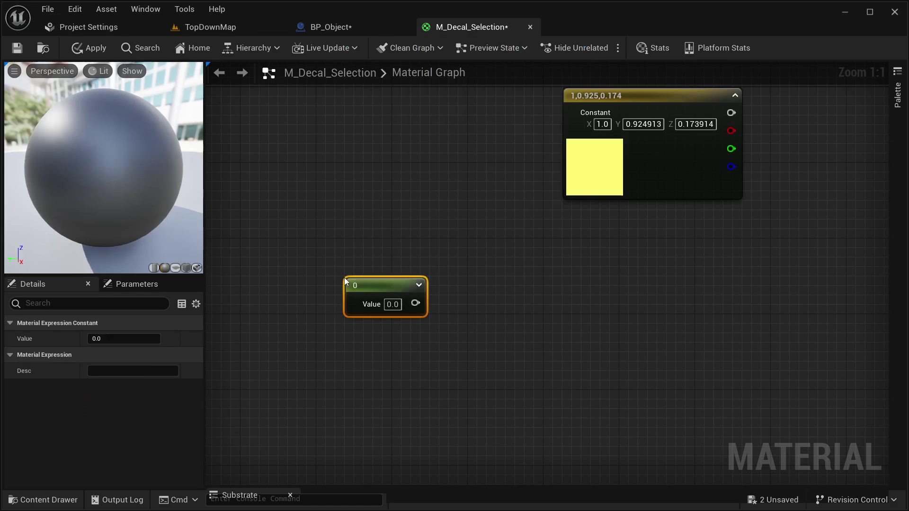
{"action": "left_click", "coordinate": [388, 304]}
{"action": "type", "text": "0"}
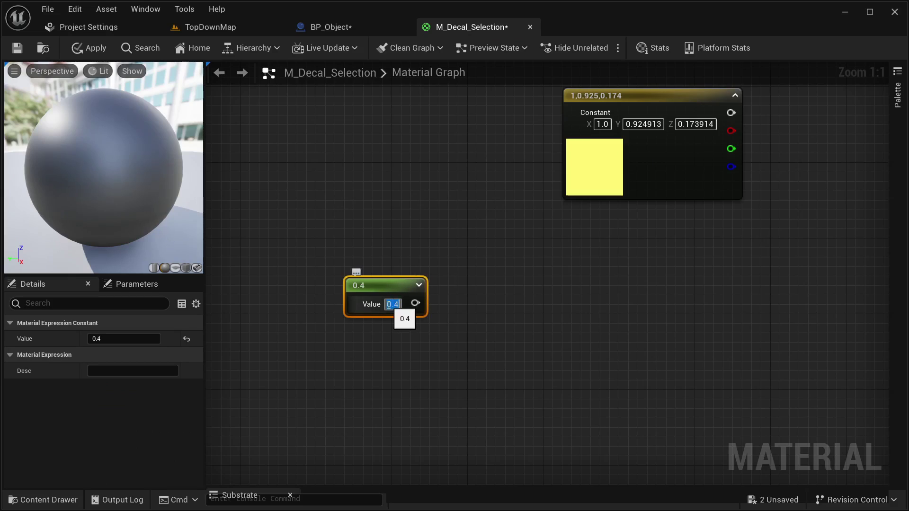
{"action": "right_click_drag", "start_coordinate": [406, 212], "coordinate": [430, 145]}
{"action": "left_click_drag", "start_coordinate": [413, 219], "coordinate": [364, 204]}
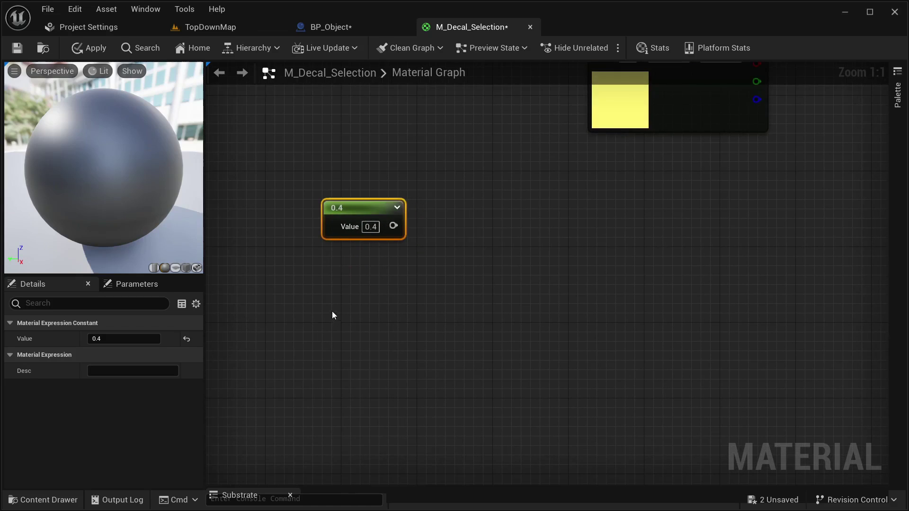
- Duplicate the 0.4 Constant node below the original and set the copy's value to 1
{"action": "key", "text": "ctrl+c"}
{"action": "left_click", "coordinate": [353, 293]}
{"action": "key", "text": "ctrl+v"}
{"action": "left_click_drag", "start_coordinate": [375, 294], "coordinate": [354, 305]}
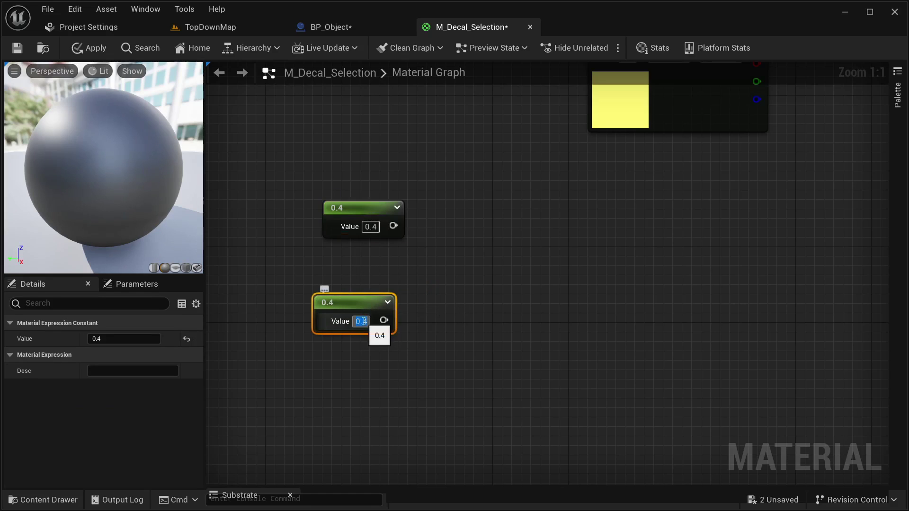
{"action": "type", "text": "1"}
{"action": "key", "text": "Return"}
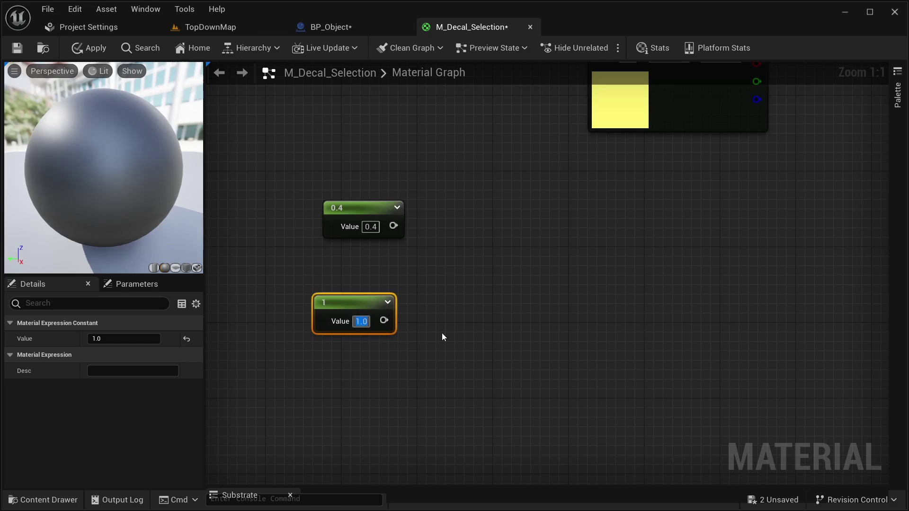
- Add a RadialGradientExponential node and connect the 0.4 constant to Radius and the 1.0 constant to Density
{"action": "right_click", "coordinate": [537, 264]}
{"action": "type", "text": "radia"}
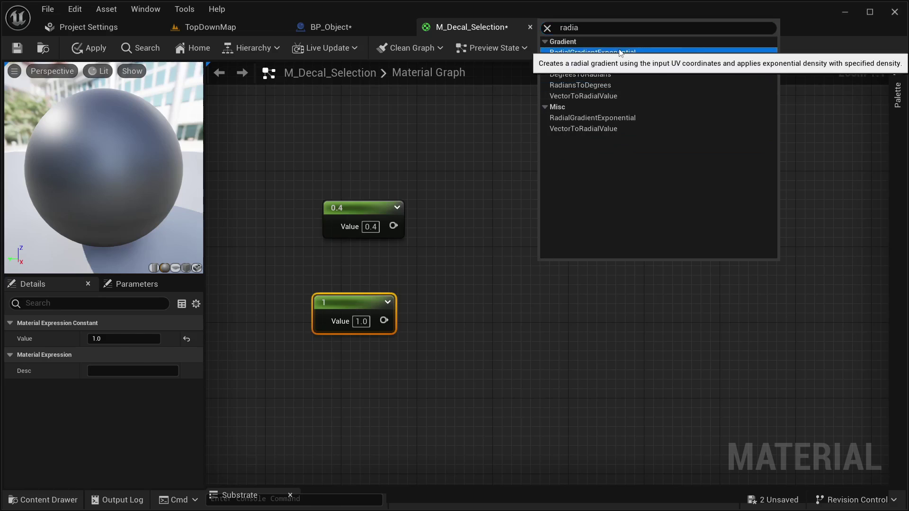
{"action": "left_click", "coordinate": [632, 53]}
{"action": "left_click_drag", "start_coordinate": [614, 272], "coordinate": [609, 260]}
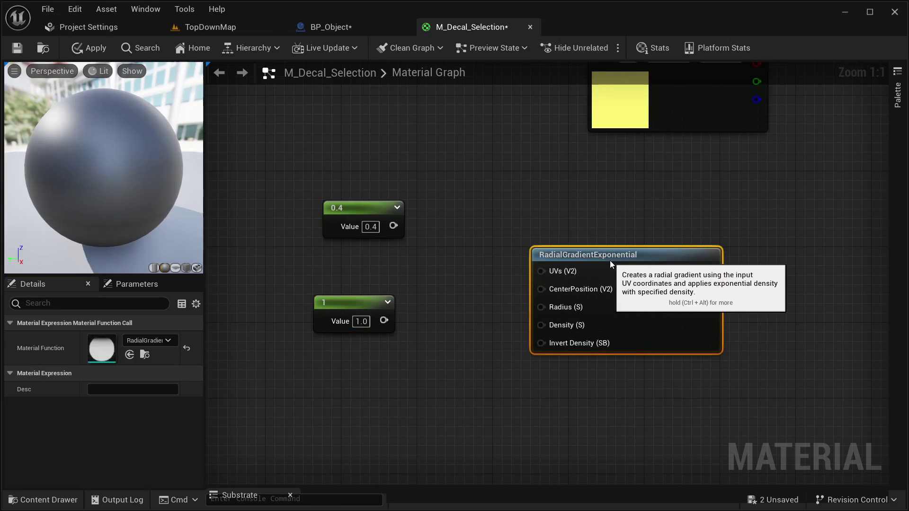
{"action": "left_click_drag", "start_coordinate": [392, 226], "coordinate": [541, 307]}
{"action": "left_click_drag", "start_coordinate": [384, 321], "coordinate": [560, 306]}
{"action": "right_click_drag", "start_coordinate": [517, 269], "coordinate": [512, 232]}
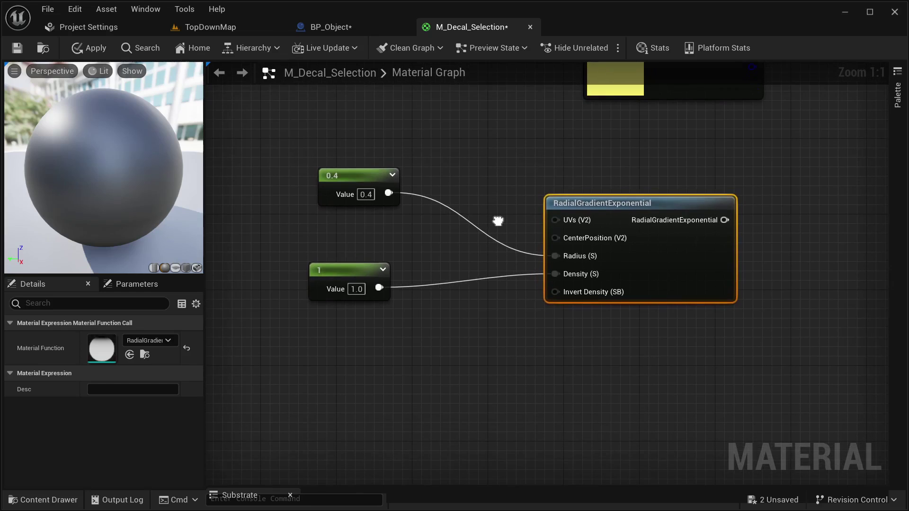
- Duplicate the RadialGradientExponential node with its two connected constants and place the copies below the originals
{"action": "scroll", "coordinate": [478, 255], "scroll_direction": "down", "scroll_amount": 2}
{"action": "scroll", "coordinate": [476, 265], "scroll_direction": "down", "scroll_amount": 1}
{"action": "left_click_drag", "start_coordinate": [571, 313], "coordinate": [359, 192]}
{"action": "key", "text": "ctrl+c"}
{"action": "right_click_drag", "start_coordinate": [469, 285], "coordinate": [497, 247]}
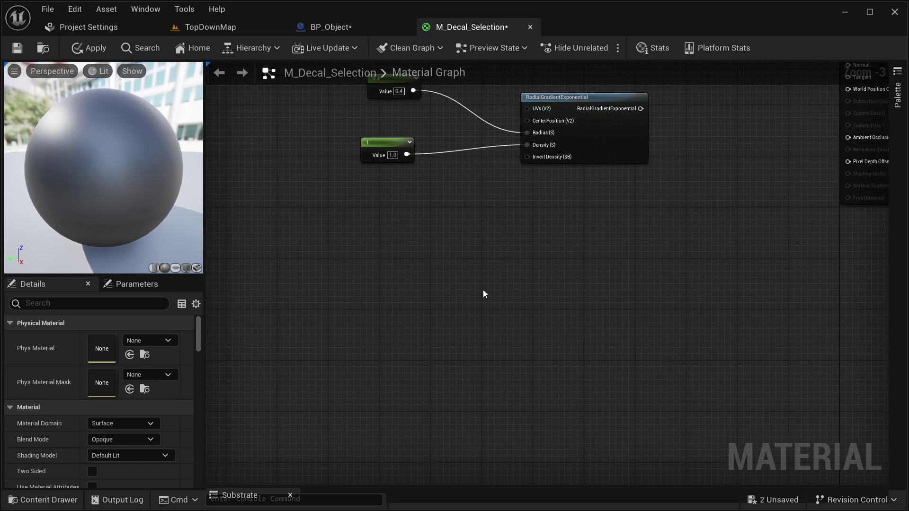
{"action": "key", "text": "ctrl+v"}
{"action": "left_click_drag", "start_coordinate": [620, 292], "coordinate": [582, 297]}
{"action": "right_click_drag", "start_coordinate": [537, 241], "coordinate": [434, 255]}
{"action": "left_click_drag", "start_coordinate": [495, 311], "coordinate": [474, 312]}
- Add an Add node that takes the upper radial gradient in A and the lower one in B
{"action": "key", "text": "Home"}
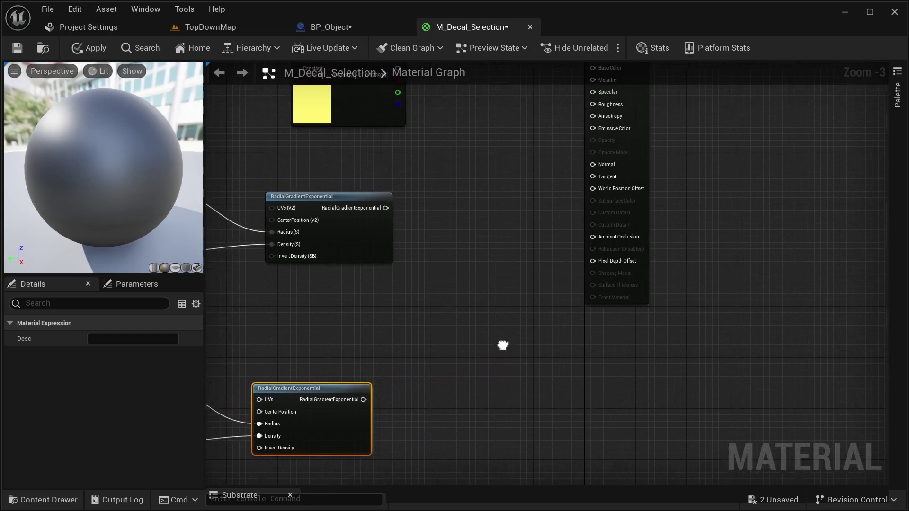
{"action": "left_click_drag", "start_coordinate": [523, 239], "coordinate": [635, 236]}
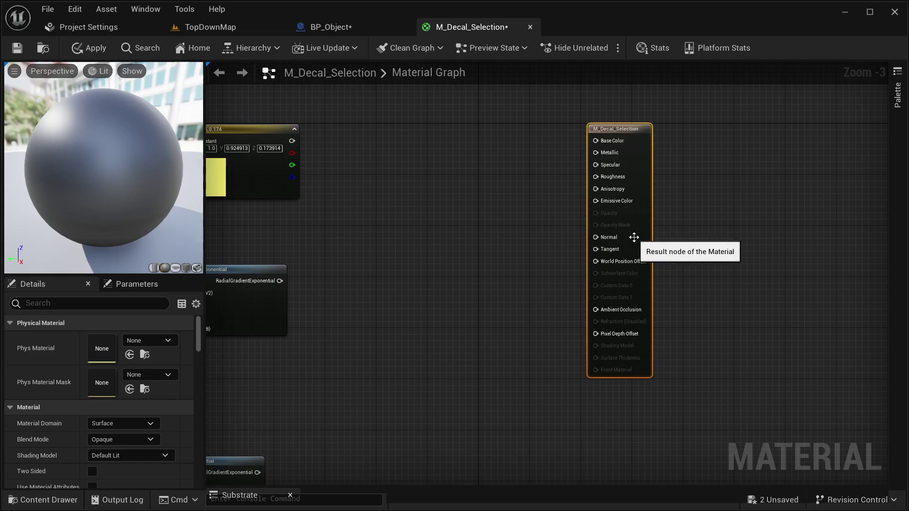
{"action": "right_click_drag", "start_coordinate": [385, 269], "coordinate": [516, 228]}
{"action": "left_click_drag", "start_coordinate": [410, 238], "coordinate": [489, 266]}
{"action": "type", "text": "add"}
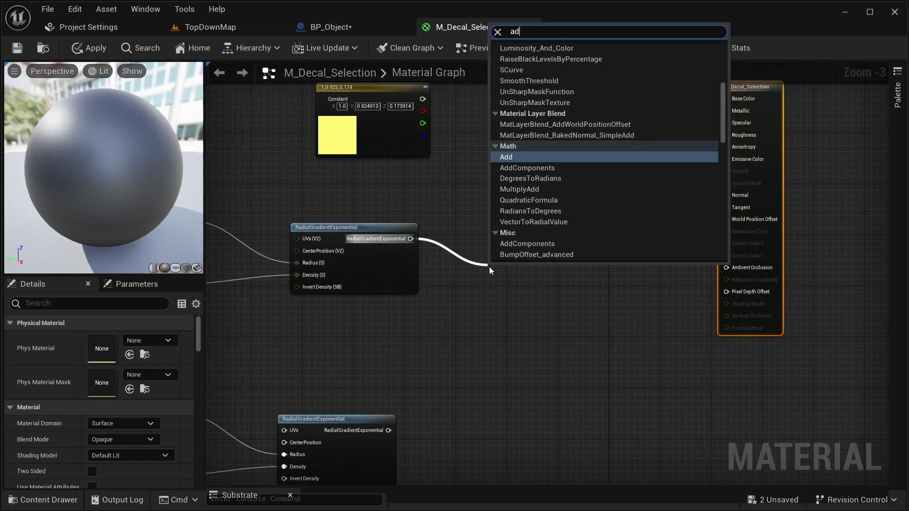
{"action": "key", "text": "Return"}
{"action": "left_click_drag", "start_coordinate": [388, 430], "coordinate": [491, 296]}
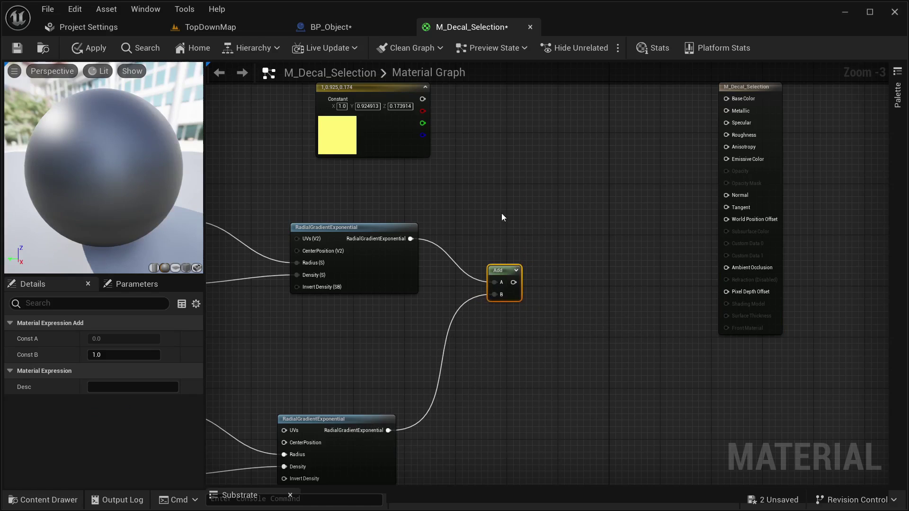
- Create a Sine node fed by the Add node's output
{"action": "right_click_drag", "start_coordinate": [503, 217], "coordinate": [477, 238]}
{"action": "left_click_drag", "start_coordinate": [488, 304], "coordinate": [524, 240]}
{"action": "type", "text": "s"}
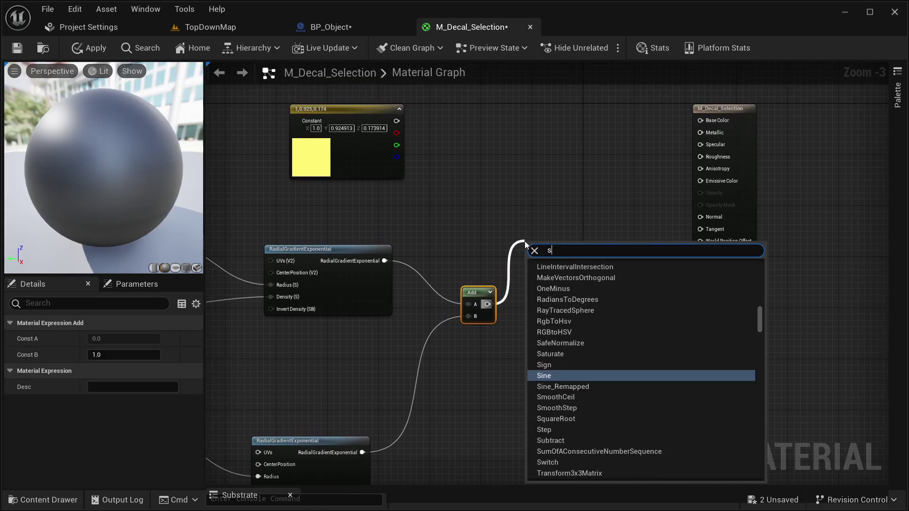
{"action": "type", "text": "ine"}
{"action": "key", "text": "Return"}
- Add a Multiply node and connect the yellow color to its A input and the Sine output to B
{"action": "right_click_drag", "start_coordinate": [496, 149], "coordinate": [389, 255]}
{"action": "left_click_drag", "start_coordinate": [427, 349], "coordinate": [468, 259]}
{"action": "type", "text": "multi"}
{"action": "key", "text": "Return"}
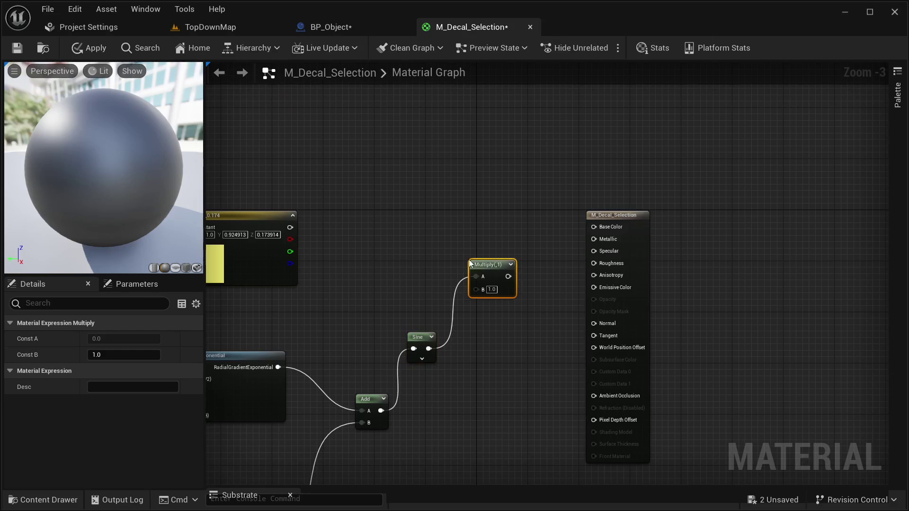
{"action": "right_click_drag", "start_coordinate": [417, 254], "coordinate": [471, 258]}
{"action": "left_click_drag", "start_coordinate": [350, 240], "coordinate": [540, 289]}
{"action": "left_click_drag", "start_coordinate": [490, 362], "coordinate": [537, 304]}
{"action": "left_click_drag", "start_coordinate": [550, 282], "coordinate": [545, 235]}
- Reposition the M_Decal_Selection result node and connect the Multiply output to Emissive Color
{"action": "right_click_drag", "start_coordinate": [612, 221], "coordinate": [476, 201]}
{"action": "left_click_drag", "start_coordinate": [552, 212], "coordinate": [611, 177]}
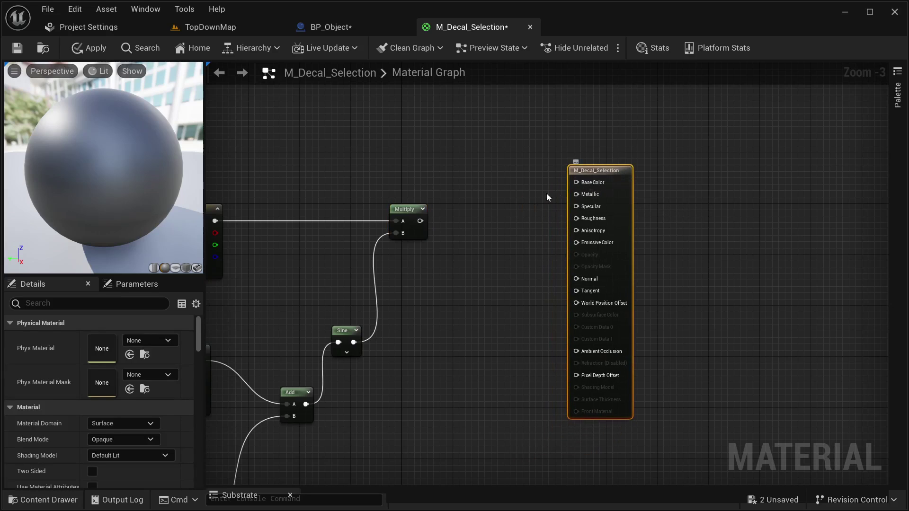
{"action": "left_click_drag", "start_coordinate": [420, 221], "coordinate": [583, 245]}
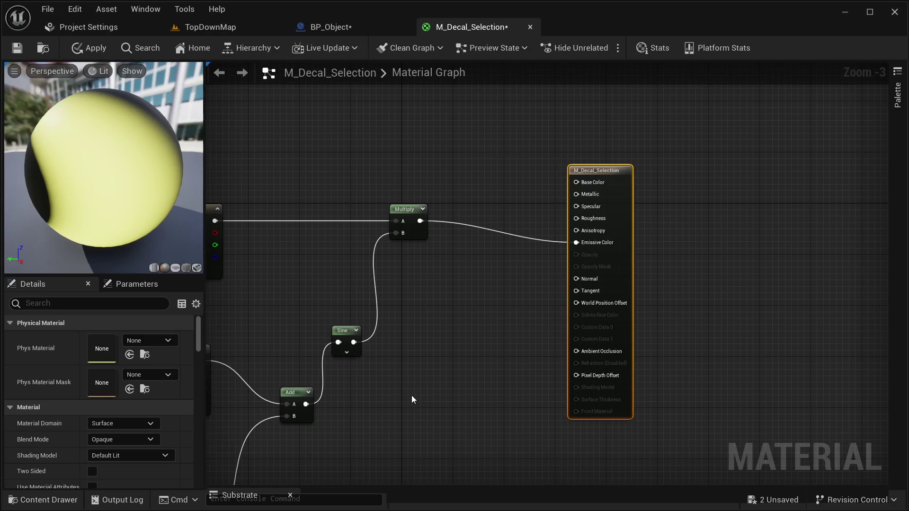
- Set the material's domain to Deferred Decal and its blend mode to Translucent
{"action": "left_click", "coordinate": [127, 424]}
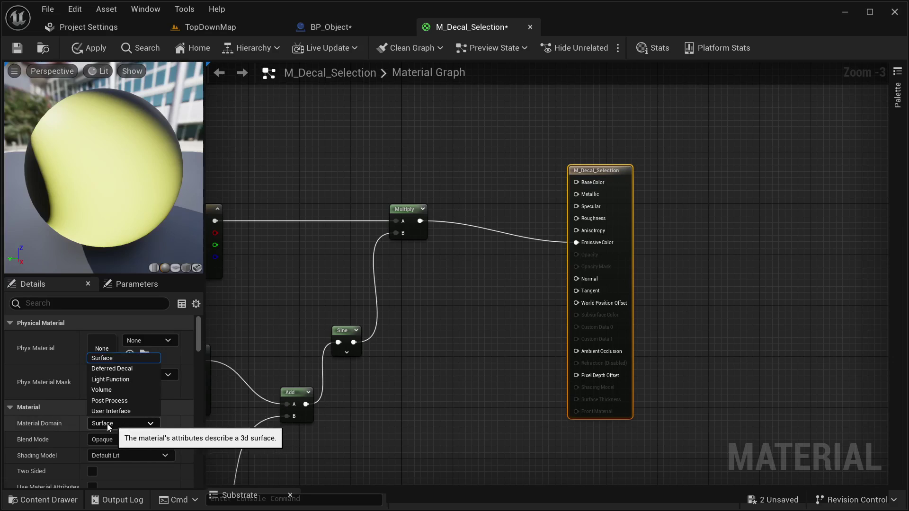
{"action": "left_click", "coordinate": [126, 371]}
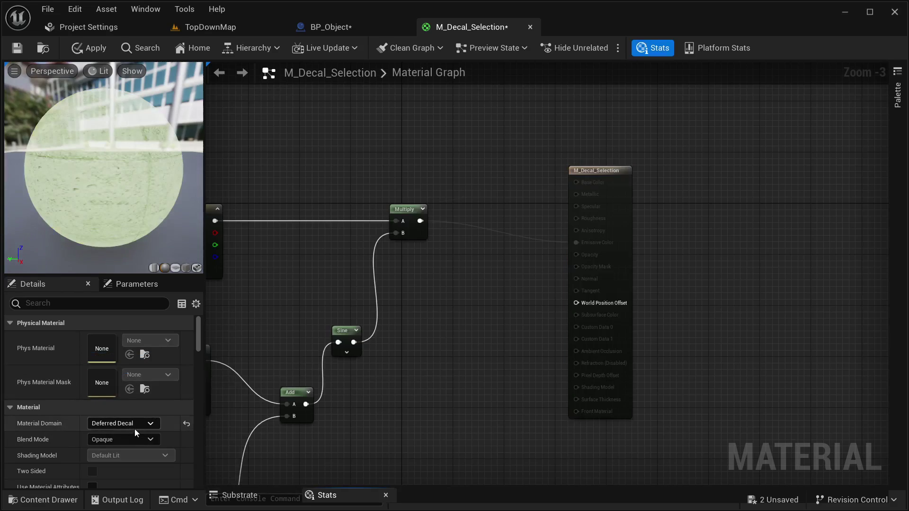
{"action": "left_click", "coordinate": [125, 437]}
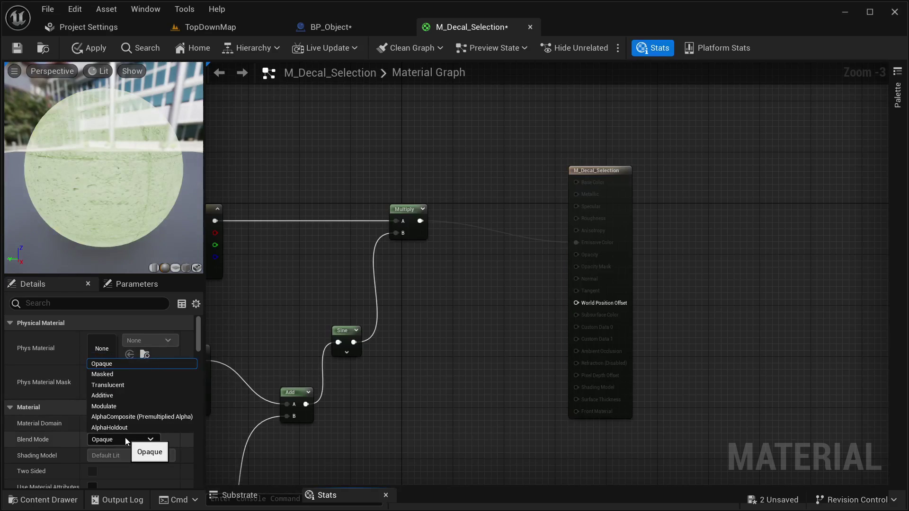
{"action": "left_click", "coordinate": [137, 387]}
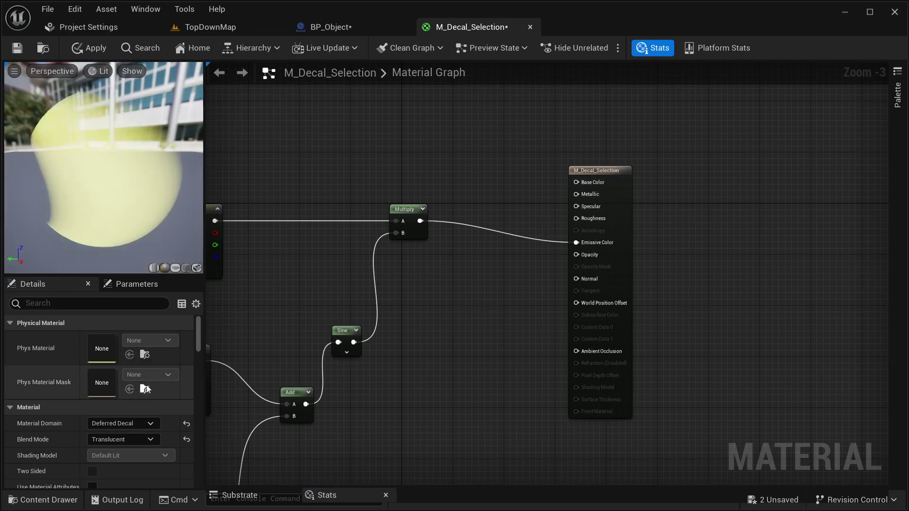
- Apply and save M_Decal_Selection, and assign it as the decal material of the Decal component in BP_Object
{"action": "left_click", "coordinate": [84, 49]}
{"action": "left_click", "coordinate": [17, 47]}
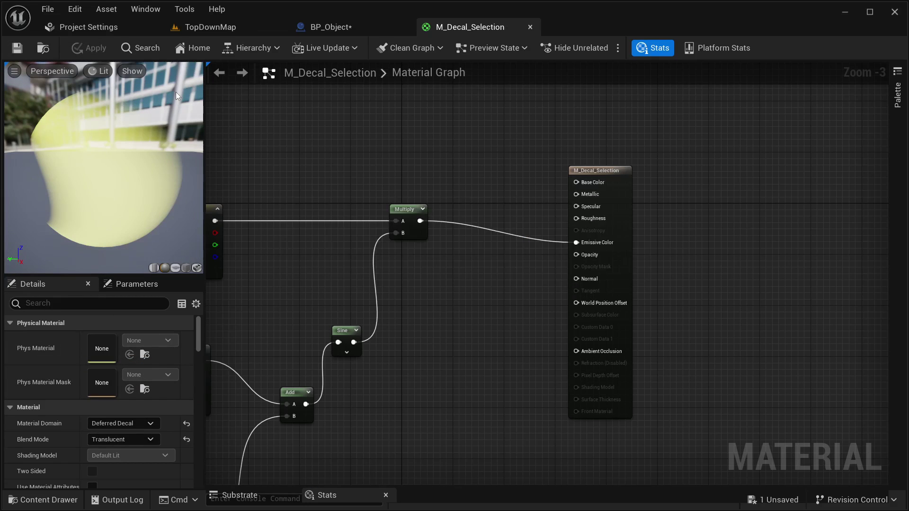
{"action": "left_click", "coordinate": [353, 21]}
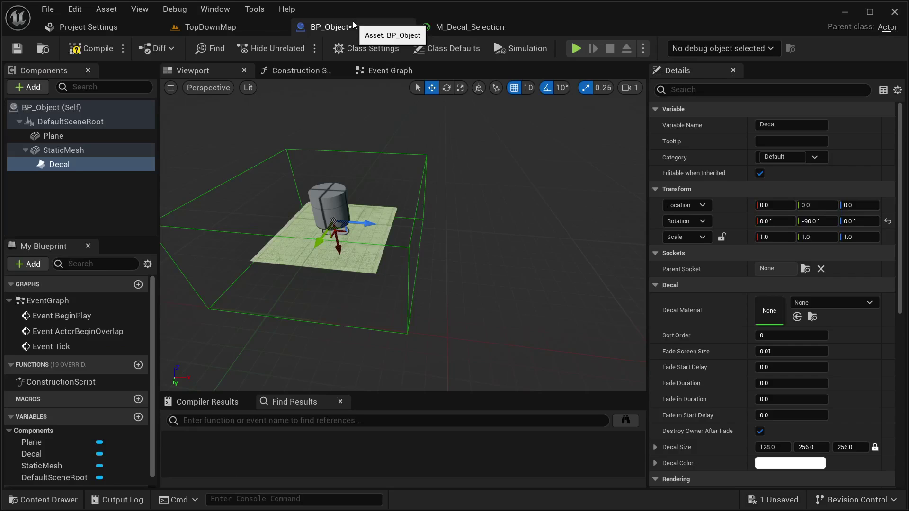
{"action": "left_click", "coordinate": [19, 500]}
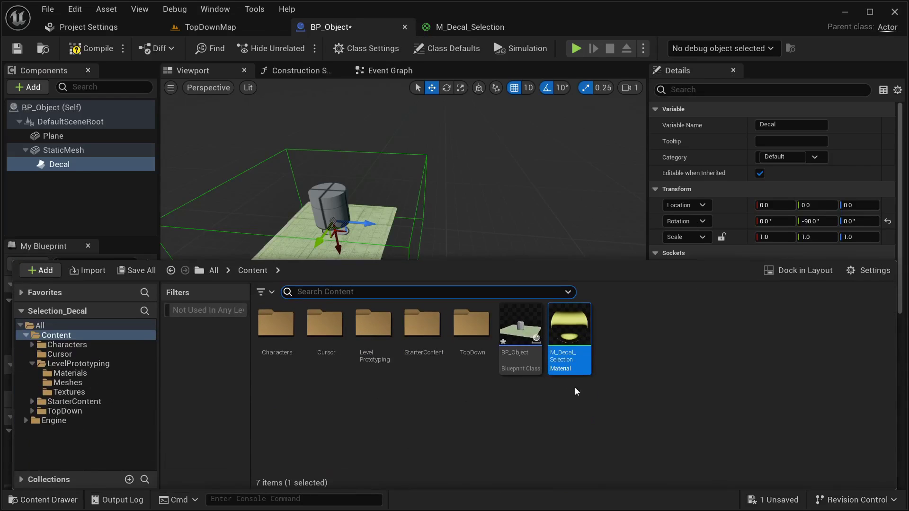
{"action": "left_click", "coordinate": [569, 352]}
{"action": "left_click", "coordinate": [84, 500]}
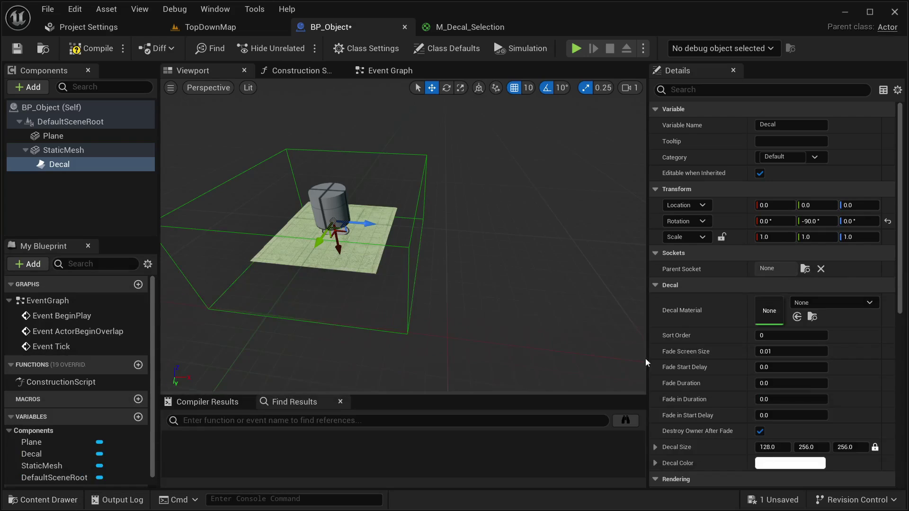
{"action": "left_click", "coordinate": [797, 316]}
- Examine the decal's projection on the plane around the cylinder from several viewing angles
{"action": "mouse_move", "coordinate": [448, 242]}
{"action": "right_mouse_down"}
{"action": "mouse_move", "coordinate": [449, 199]}
{"action": "mouse_move", "coordinate": [482, 284]}
{"action": "mouse_move", "coordinate": [511, 269]}
{"action": "mouse_move", "coordinate": [549, 213]}
{"action": "mouse_move", "coordinate": [549, 165]}
{"action": "mouse_move", "coordinate": [473, 199]}
{"action": "mouse_move", "coordinate": [501, 218]}
{"action": "mouse_move", "coordinate": [431, 240]}
{"action": "right_mouse_up"}
{"action": "key", "text": "w"}
{"action": "key", "text": "s"}
{"action": "key", "text": "w"}
{"action": "key", "text": "s"}
{"action": "key", "text": "w"}
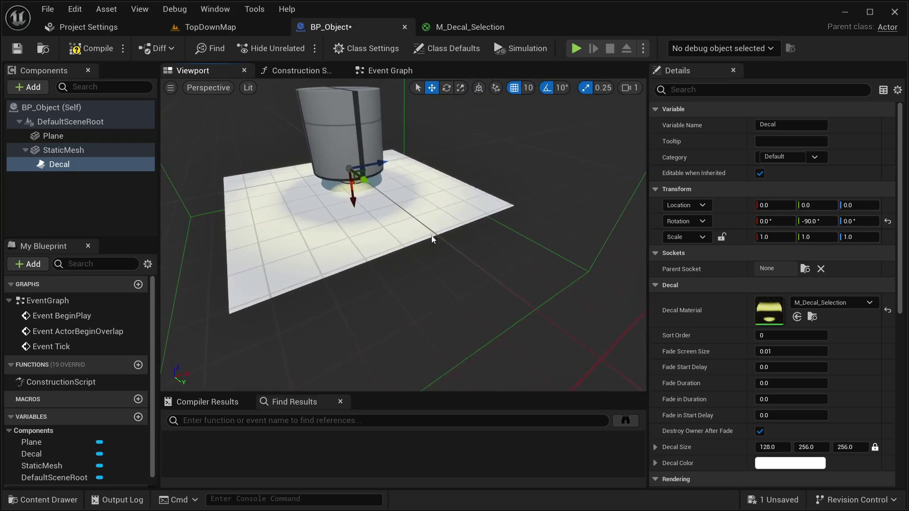
{"action": "left_click", "coordinate": [360, 196]}
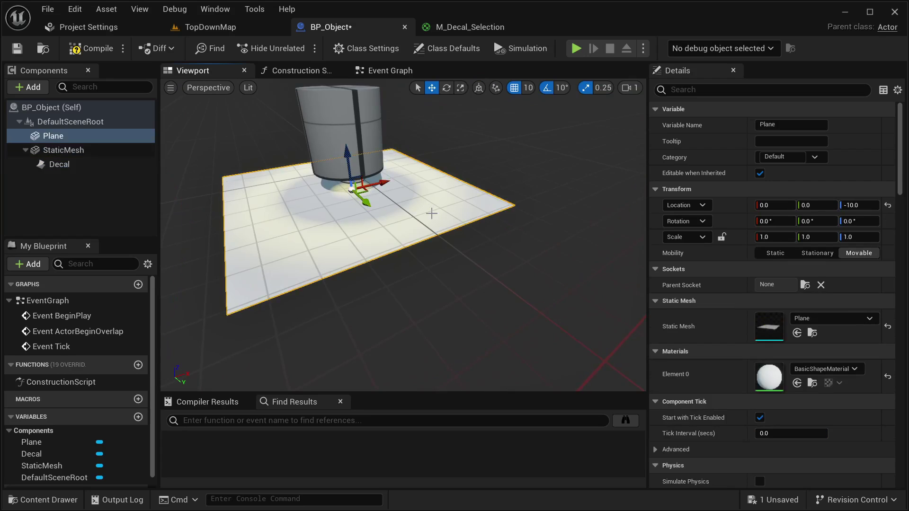
{"action": "key", "text": "f"}
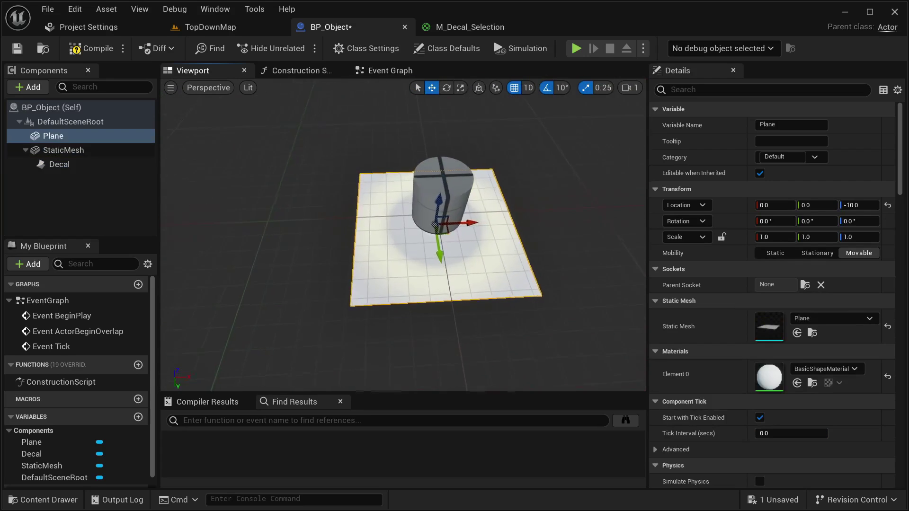
{"action": "right_click_drag", "start_coordinate": [403, 235], "coordinate": [426, 246]}
- Raise the Decal component to about Z 66.67 and the Plane to Z 0.0, compiling and saving BP_Object
{"action": "left_click", "coordinate": [58, 165]}
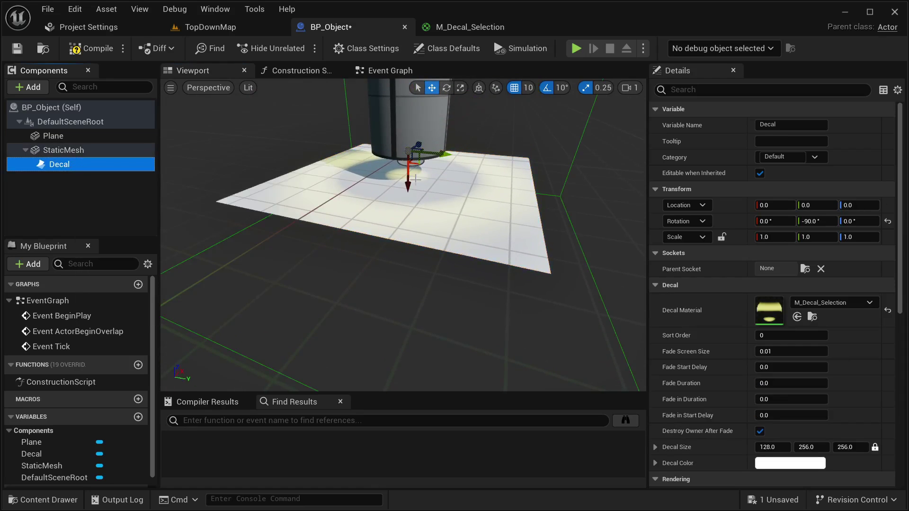
{"action": "left_click_drag", "start_coordinate": [408, 189], "coordinate": [418, 152]}
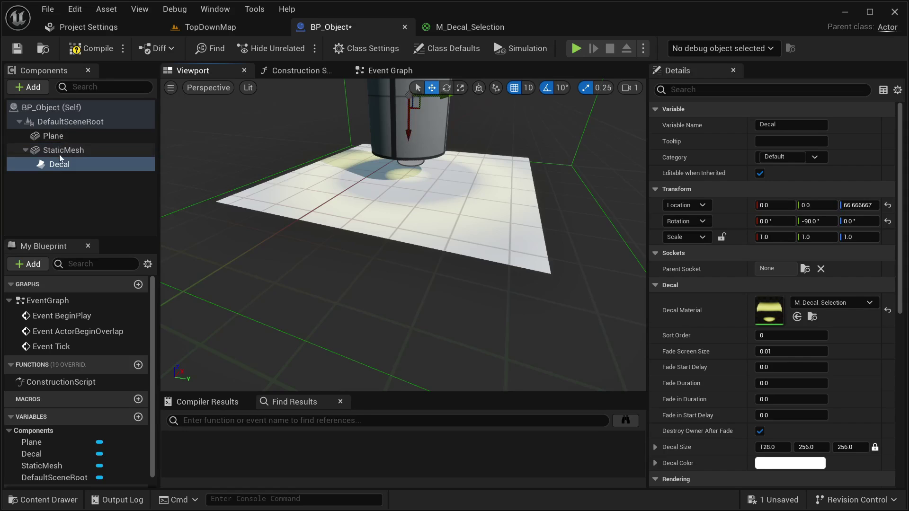
{"action": "left_click", "coordinate": [66, 136]}
{"action": "left_click_drag", "start_coordinate": [410, 156], "coordinate": [408, 137]}
{"action": "right_click_drag", "start_coordinate": [408, 138], "coordinate": [444, 137]}
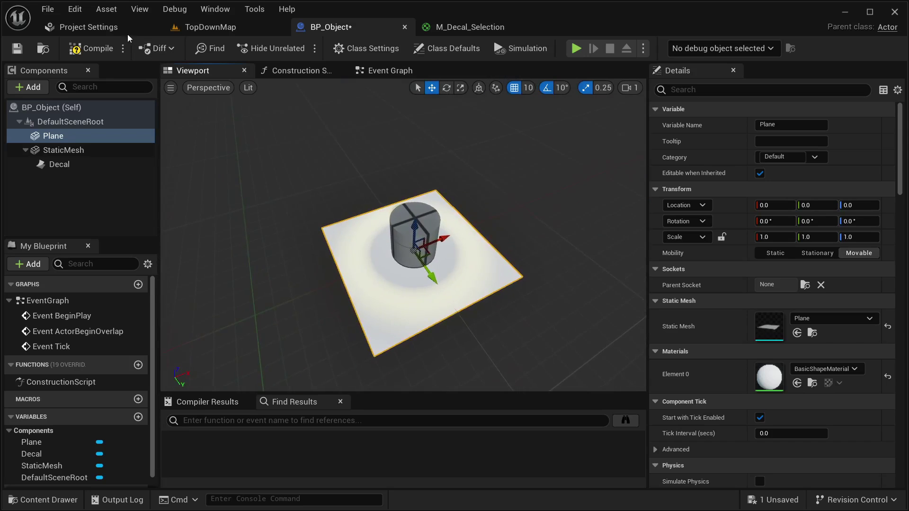
{"action": "left_click", "coordinate": [91, 49]}
{"action": "left_click", "coordinate": [17, 49]}
- Look through the available Material Domain options for M_Decal_Selection
{"action": "left_click", "coordinate": [489, 33]}
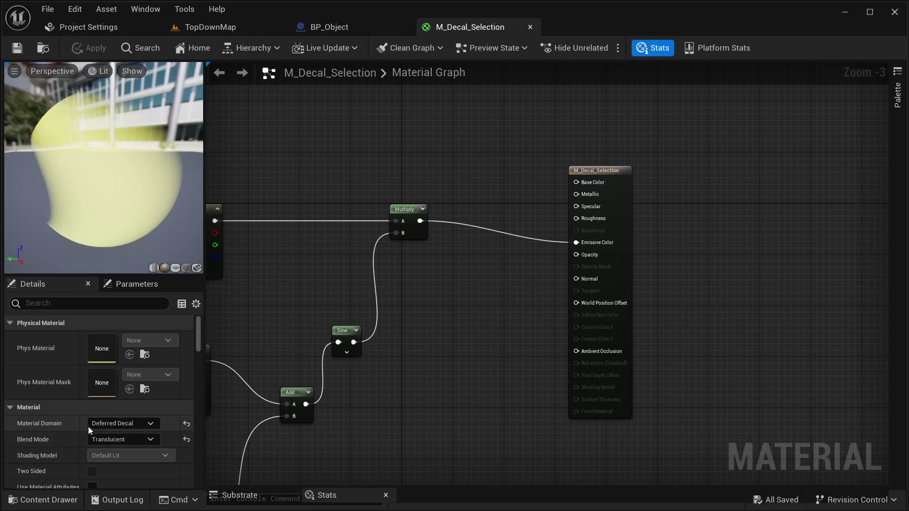
{"action": "left_click", "coordinate": [121, 424]}
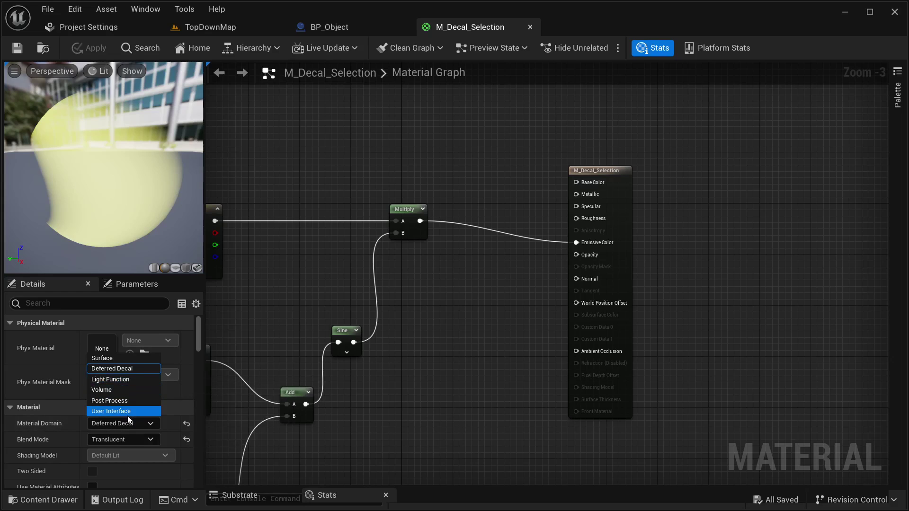
{"action": "left_click", "coordinate": [346, 449]}
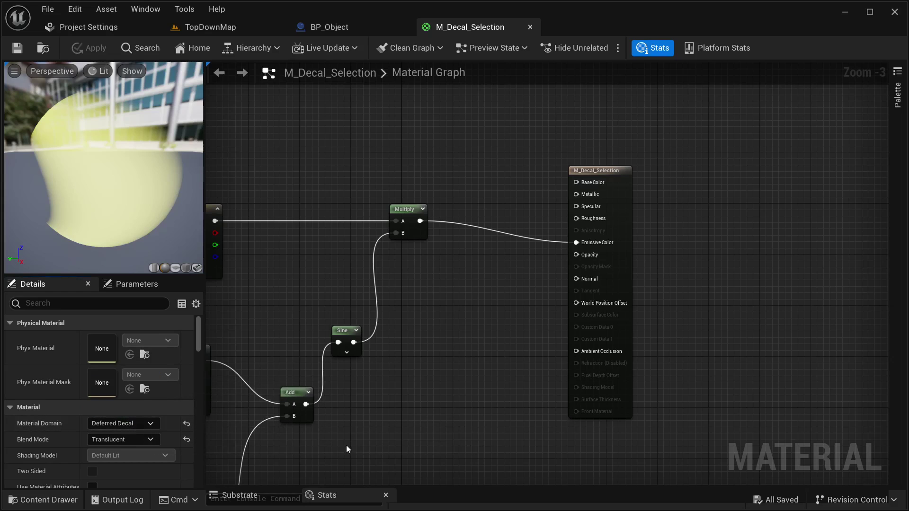
- Undo the recent edits back to the Surface domain and Opaque blend mode, and apply and save the material
{"action": "key", "text": "ctrl+z"}
{"action": "key", "text": "ctrl+z"}
{"action": "key", "text": "ctrl+z"}
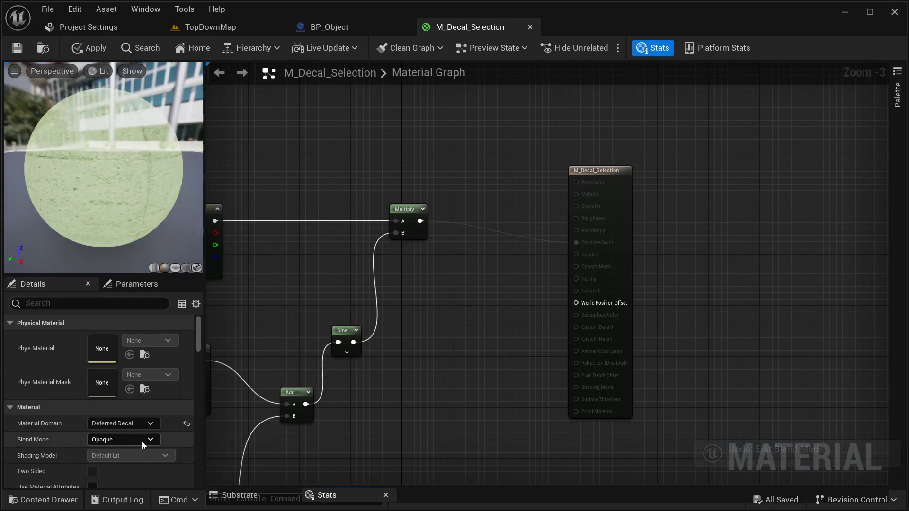
{"action": "key", "text": "ctrl+z"}
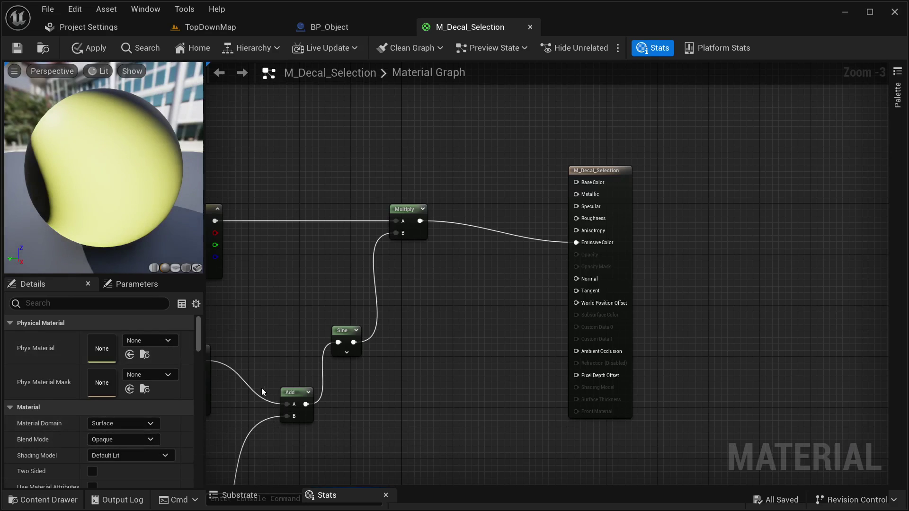
{"action": "left_click", "coordinate": [89, 48]}
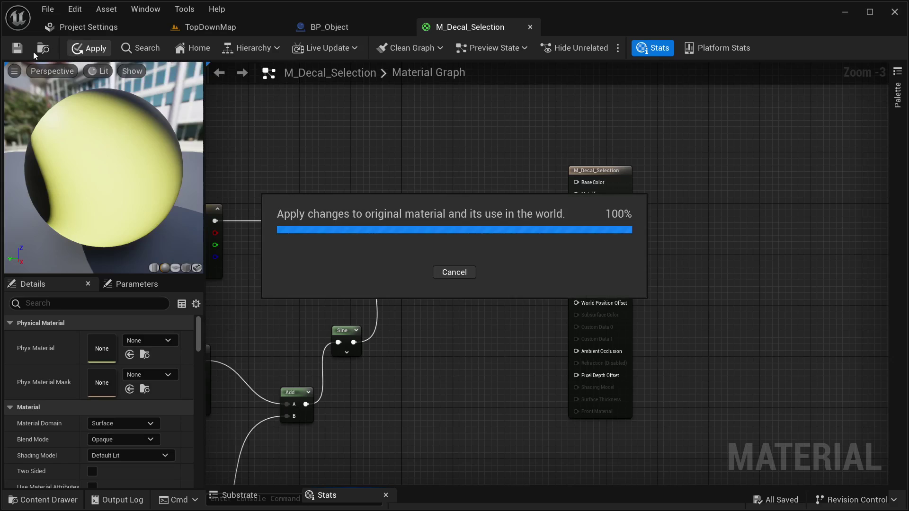
{"action": "left_click", "coordinate": [23, 50]}
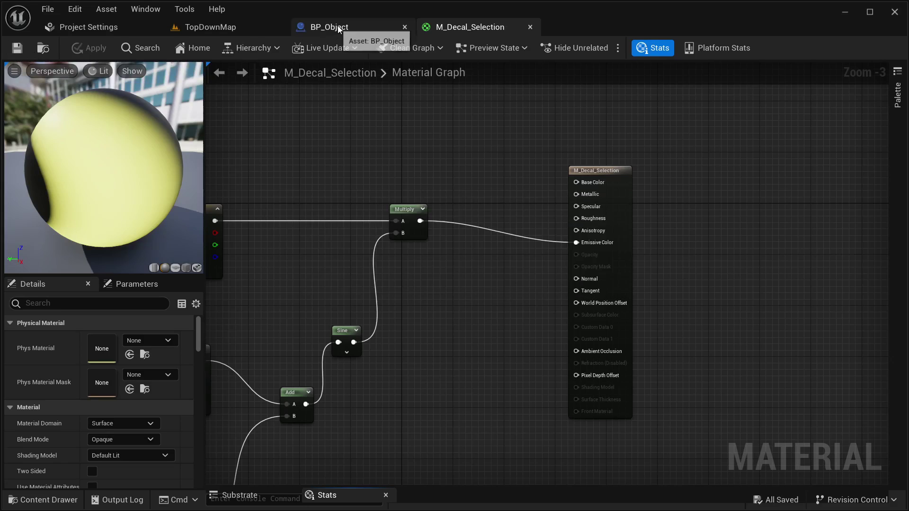
- Assign M_Decal_Selection as the decal material of BP_Object's Decal component while its domain is still Surface
{"action": "left_click", "coordinate": [329, 27]}
{"action": "left_click", "coordinate": [42, 500]}
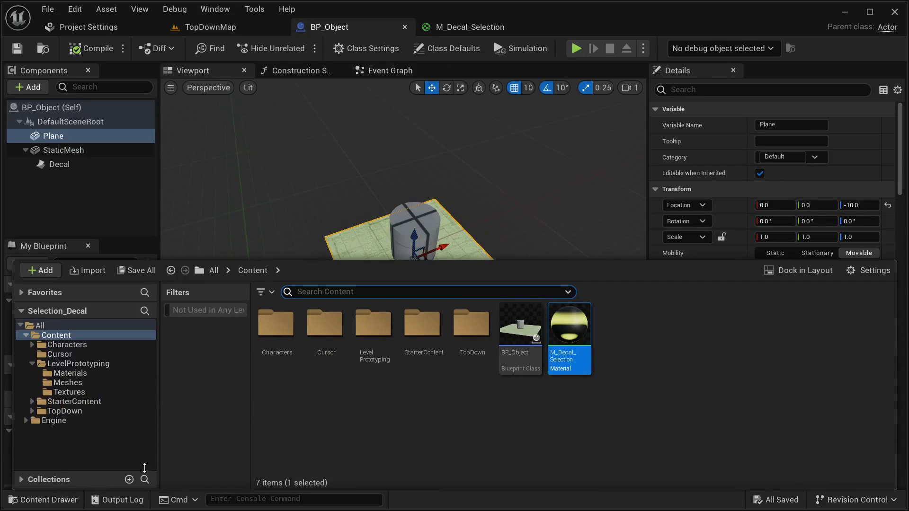
{"action": "left_click", "coordinate": [507, 344]}
{"action": "left_click", "coordinate": [561, 335]}
{"action": "left_click", "coordinate": [66, 497]}
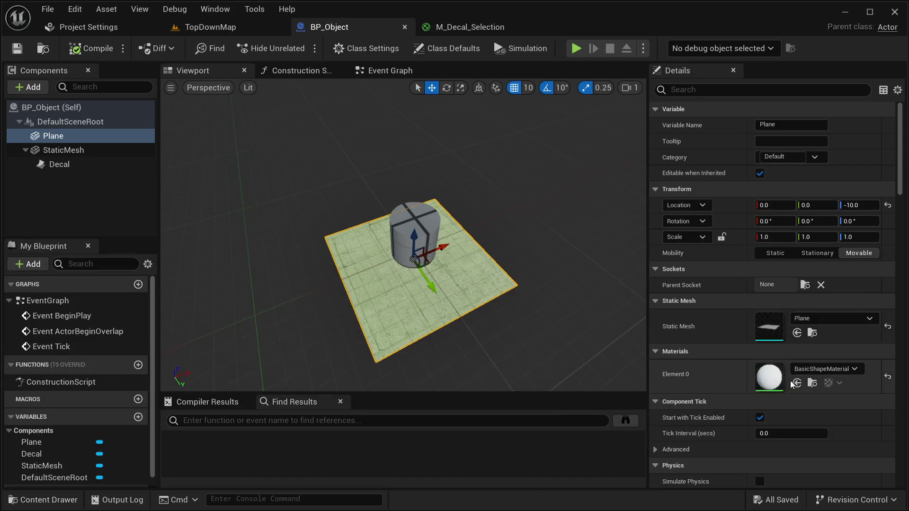
{"action": "left_click", "coordinate": [116, 164]}
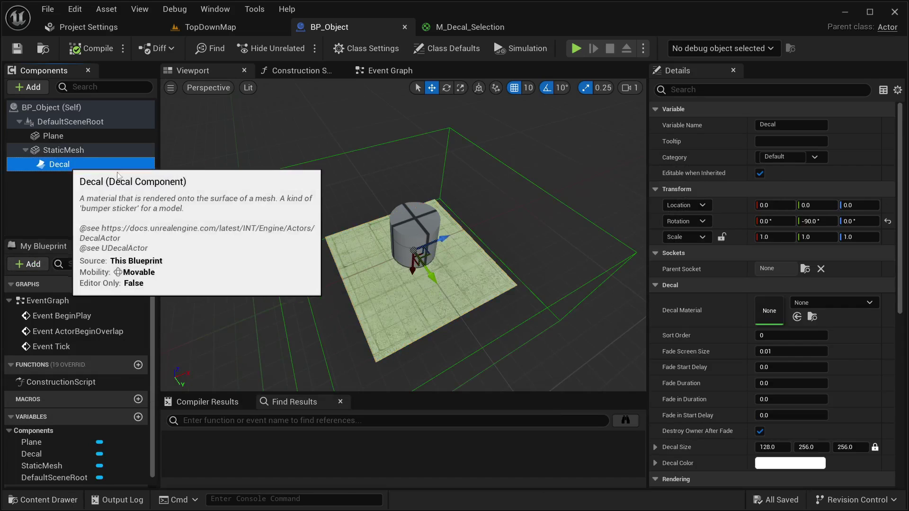
{"action": "left_click", "coordinate": [797, 316]}
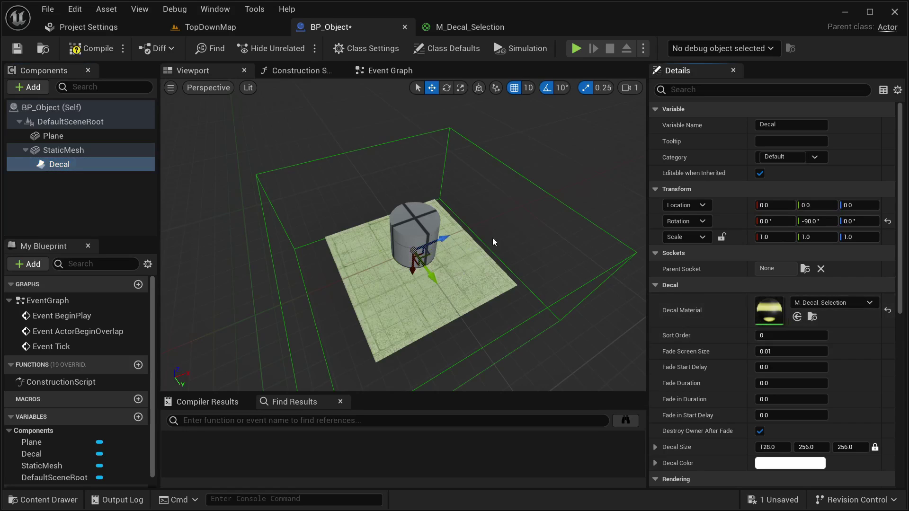
- Set M_Decal_Selection's material domain to Deferred Decal and its blend mode to Translucent, and save the material
{"action": "left_click", "coordinate": [462, 28]}
{"action": "scroll", "coordinate": [172, 429], "scroll_direction": "down", "scroll_amount": 3}
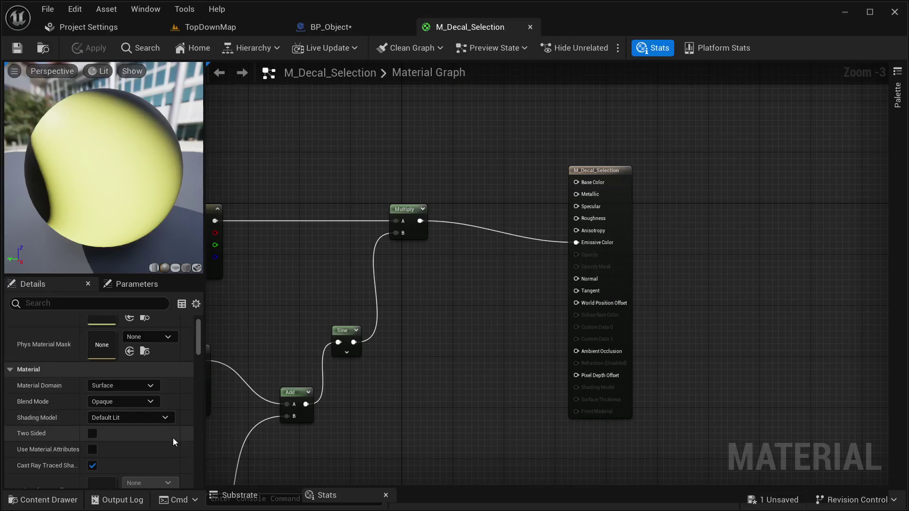
{"action": "scroll", "coordinate": [174, 441], "scroll_direction": "down", "scroll_amount": 2}
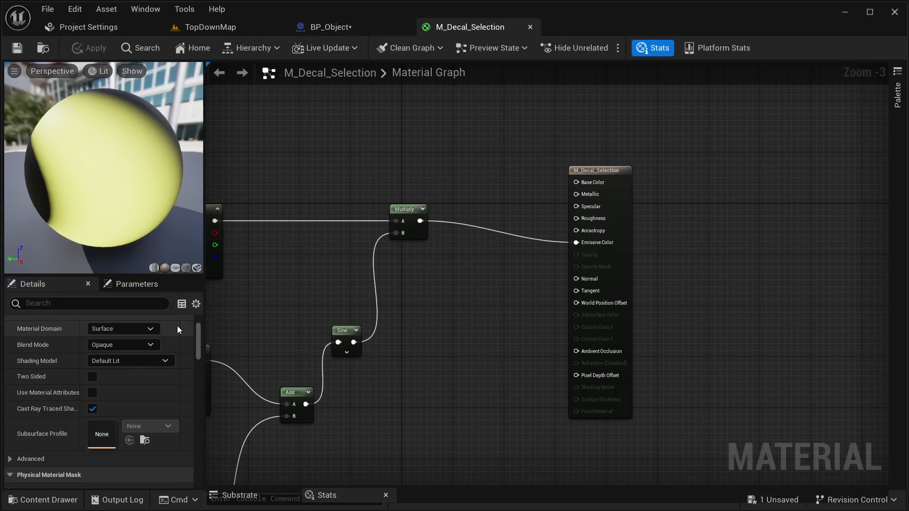
{"action": "left_click", "coordinate": [133, 328]}
{"action": "left_click", "coordinate": [129, 352]}
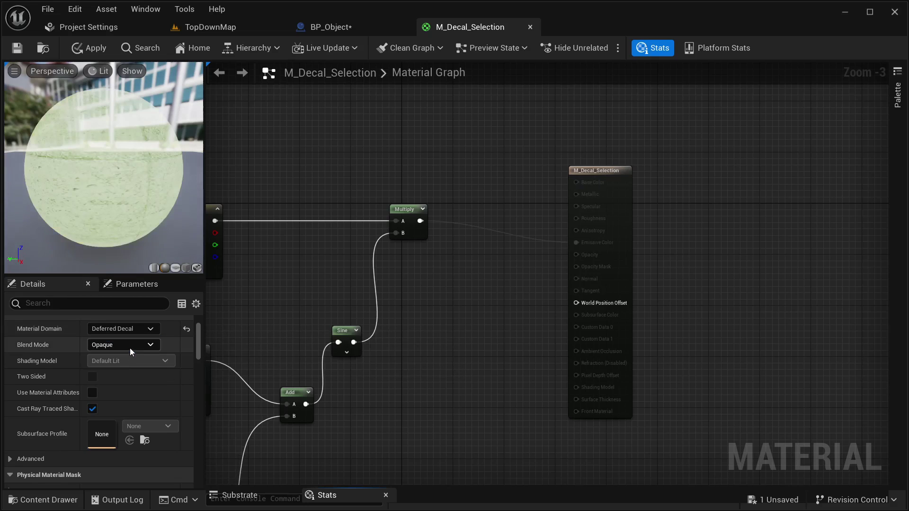
{"action": "left_click", "coordinate": [130, 347]}
{"action": "left_click", "coordinate": [125, 378]}
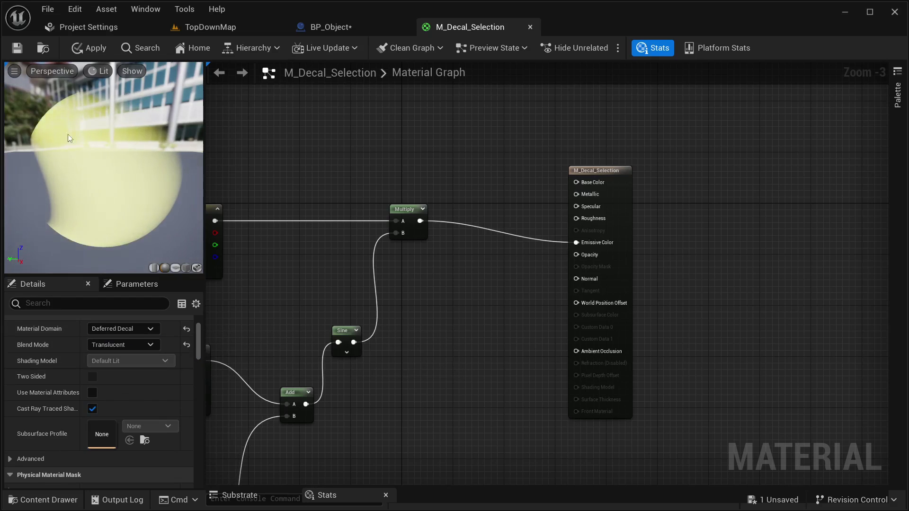
{"action": "left_click", "coordinate": [18, 49]}
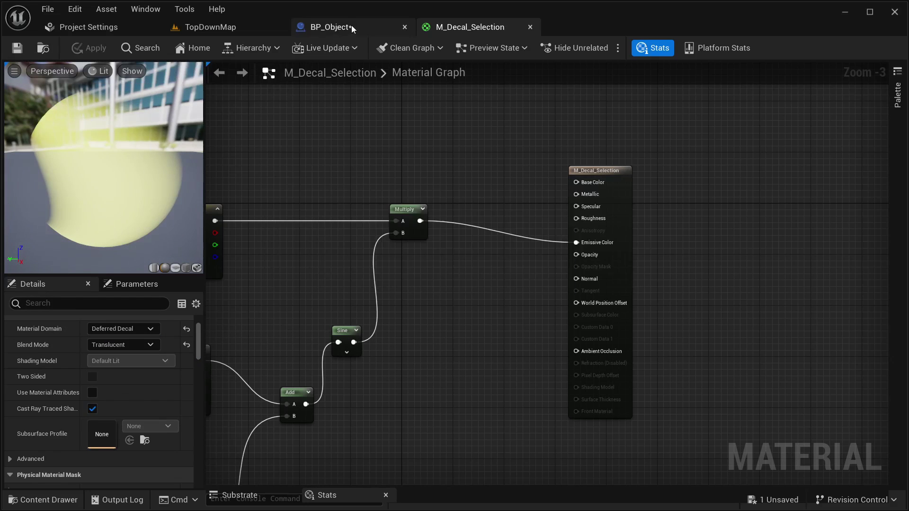
- Compile BP_Object and place an instance on the open floor of TopDownMap at X 1270, Y 1560
{"action": "left_click", "coordinate": [332, 27]}
{"action": "left_click", "coordinate": [94, 49]}
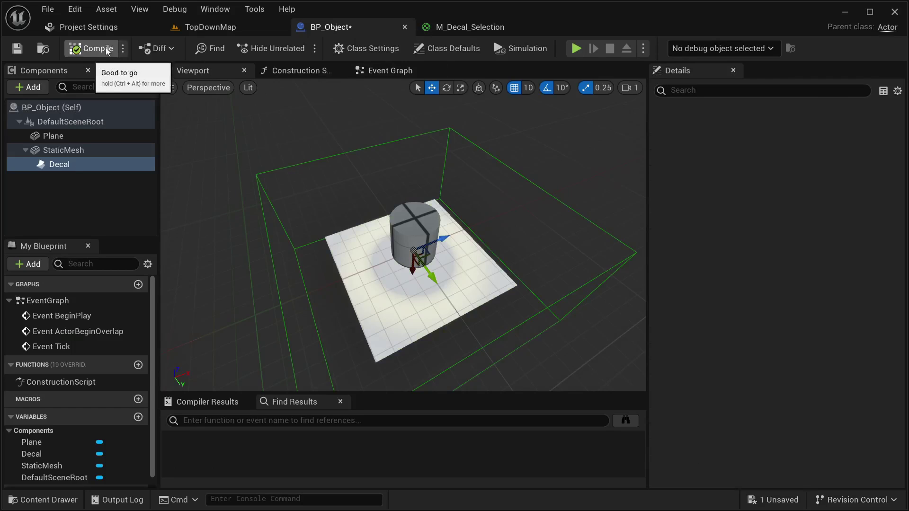
{"action": "left_click", "coordinate": [203, 27]}
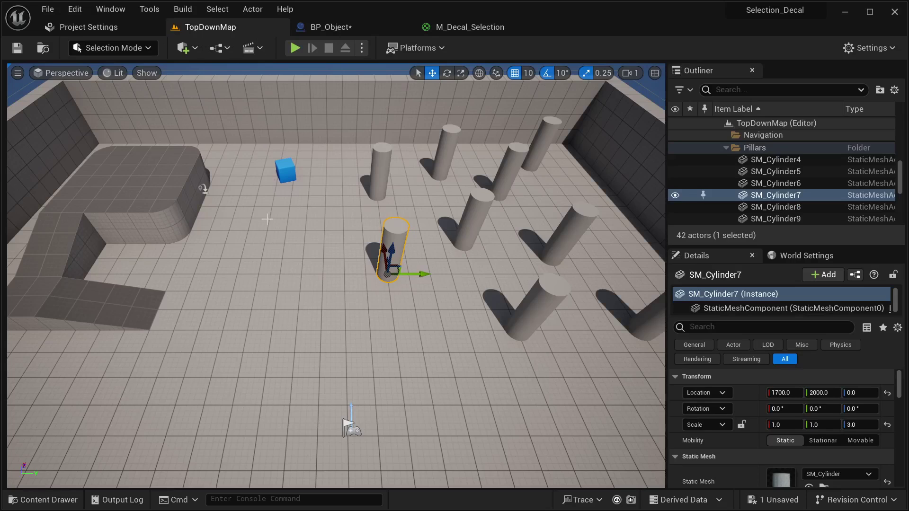
{"action": "left_click", "coordinate": [47, 499]}
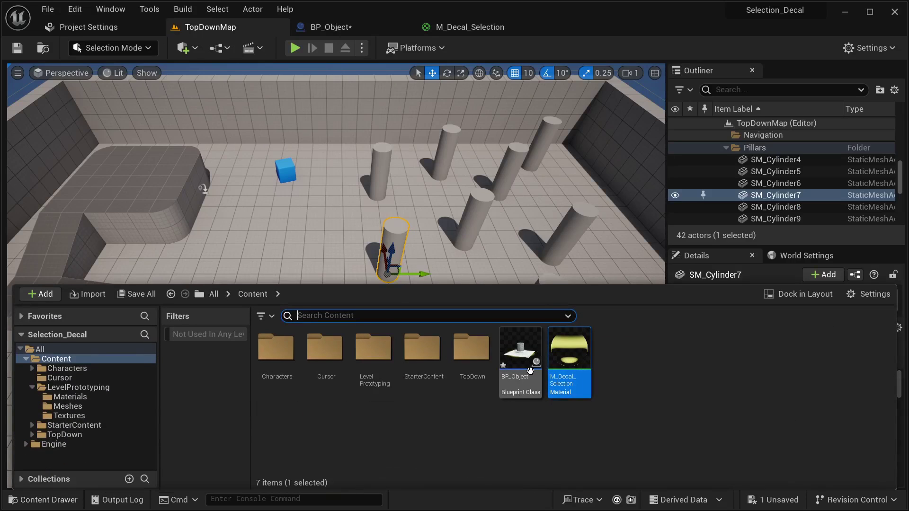
{"action": "left_click_drag", "start_coordinate": [518, 374], "coordinate": [414, 240]}
{"action": "left_click_drag", "start_coordinate": [274, 341], "coordinate": [282, 358]}
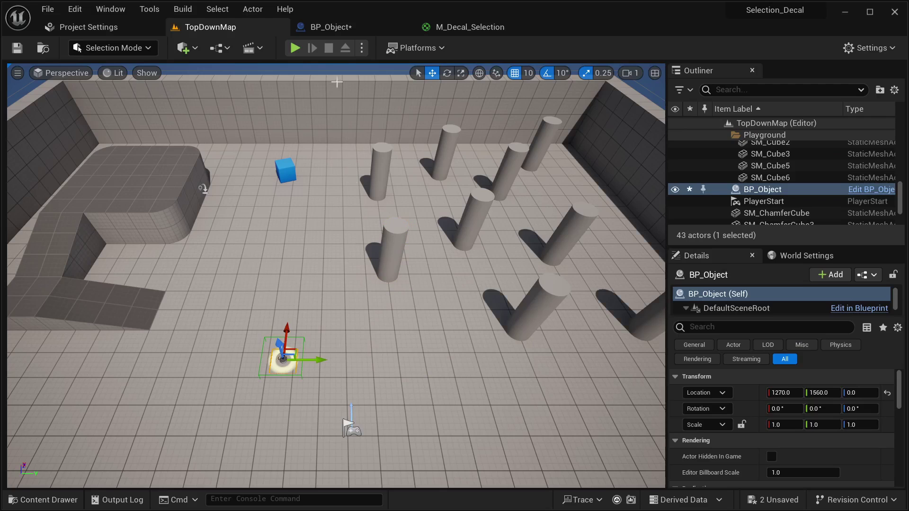
- Delete the Plane component from BP_Object, and compile and save the Blueprint
{"action": "left_click", "coordinate": [340, 29]}
{"action": "left_click", "coordinate": [54, 136]}
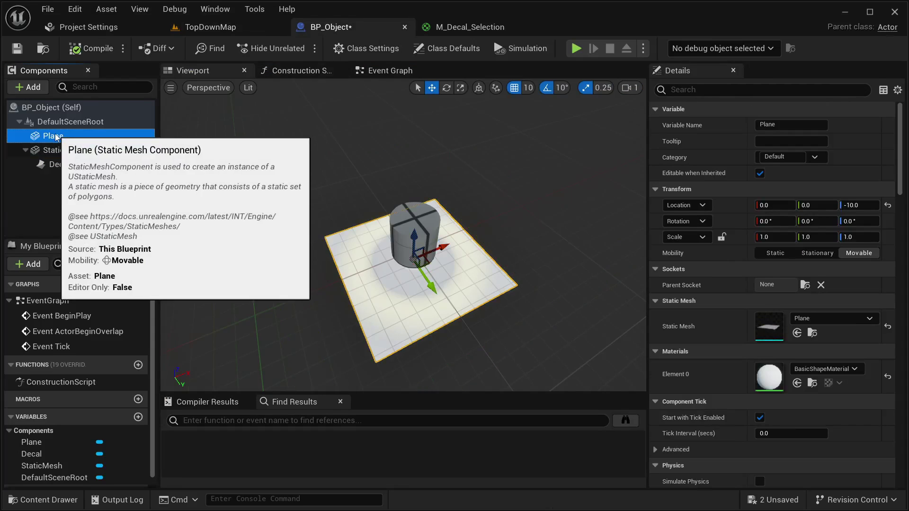
{"action": "key", "text": "Delete"}
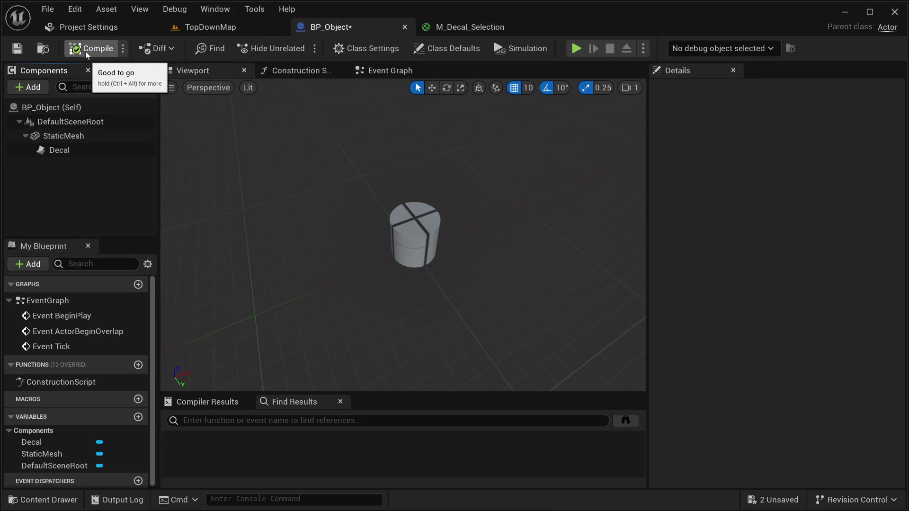
{"action": "left_click", "coordinate": [17, 48]}
- Focus on the placed BP_Object instance in TopDownMap and move it along the X axis to 1250
{"action": "left_click", "coordinate": [210, 27]}
{"action": "key", "text": "f"}
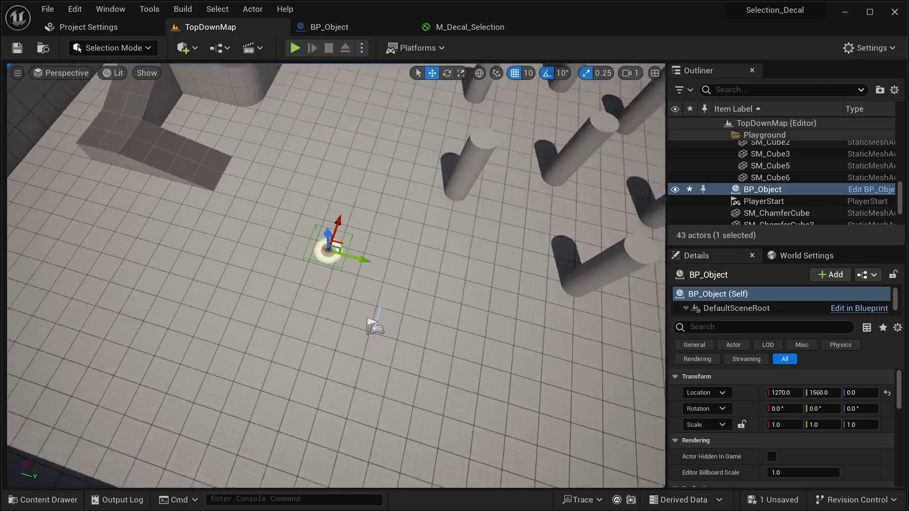
{"action": "right_click_drag", "start_coordinate": [336, 276], "coordinate": [403, 194]}
{"action": "mouse_move", "coordinate": [303, 212]}
{"action": "right_mouse_down"}
{"action": "mouse_move", "coordinate": [305, 227]}
{"action": "mouse_move", "coordinate": [303, 212]}
{"action": "right_mouse_up"}
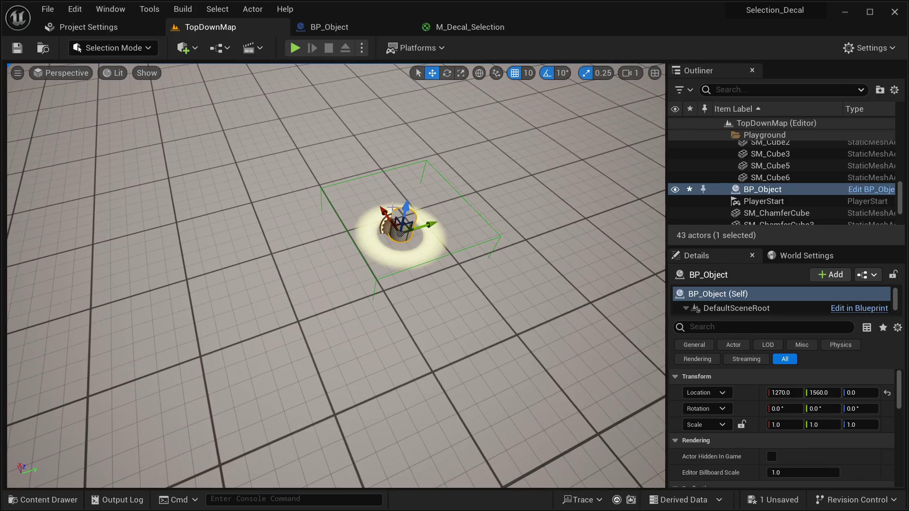
{"action": "left_click_drag", "start_coordinate": [387, 215], "coordinate": [368, 234]}
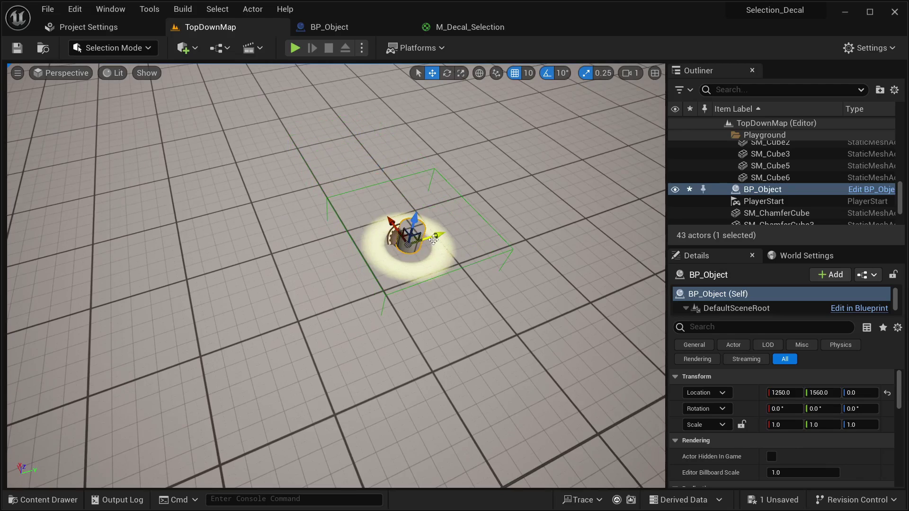
- Move the placed BP_Object to Y 1550, and scale the Blueprint's StaticMesh to 0.6 on all three axes and save it
{"action": "left_click_drag", "start_coordinate": [433, 240], "coordinate": [423, 236]}
{"action": "left_click", "coordinate": [331, 29]}
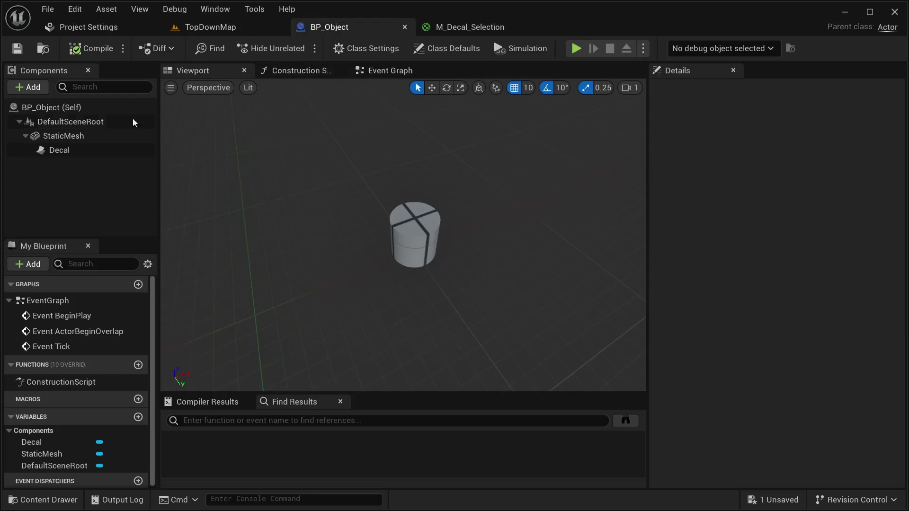
{"action": "left_click", "coordinate": [75, 136]}
{"action": "left_click", "coordinate": [785, 236]}
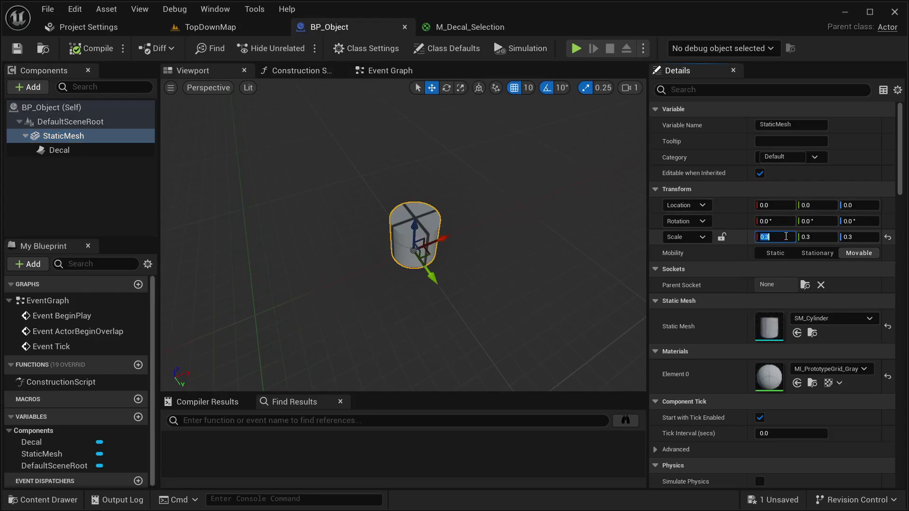
{"action": "type", "text": "0.6"}
{"action": "key", "text": "Return"}
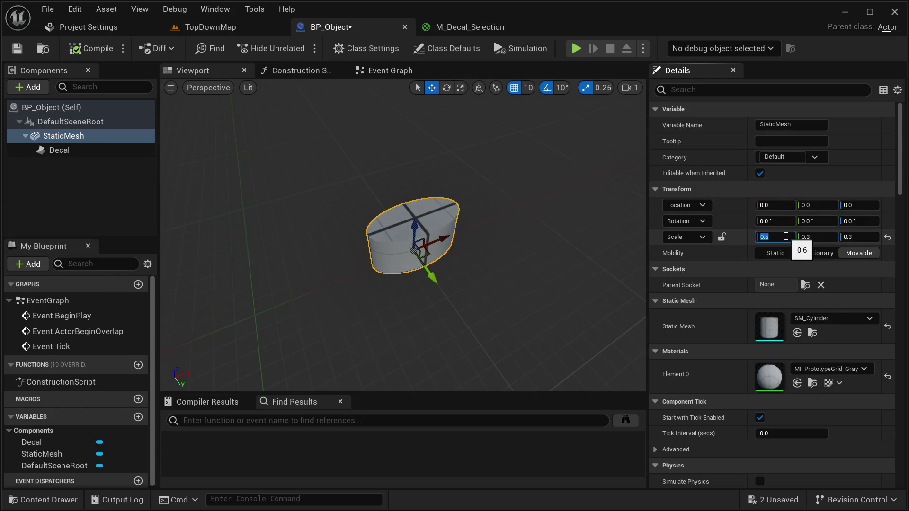
{"action": "type", "text": "0.6"}
{"action": "left_click", "coordinate": [867, 236]}
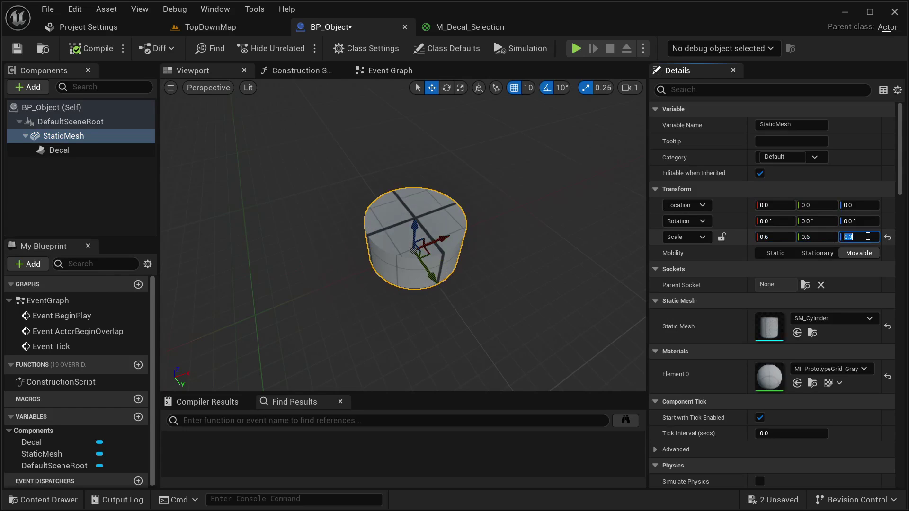
{"action": "type", "text": "0.6"}
{"action": "key", "text": "Return"}
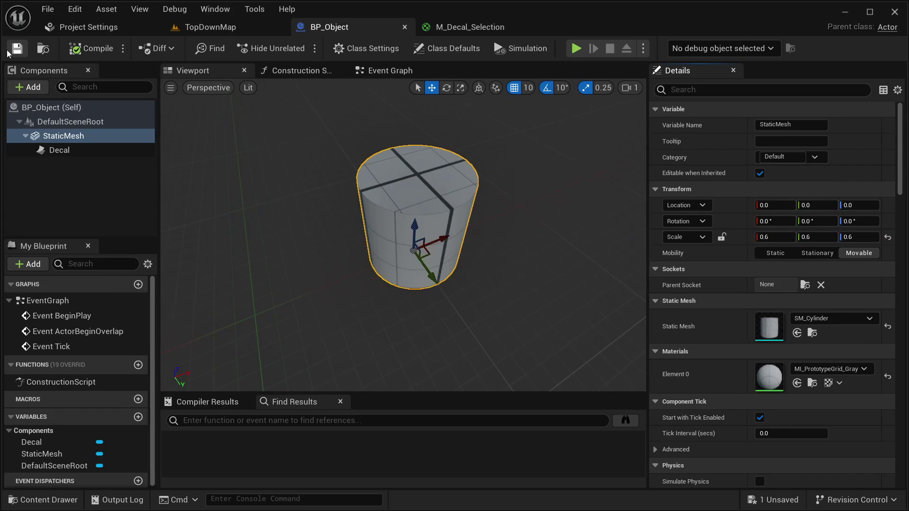
- Play TopDownMap, walk the character around the BP_Object cylinder and its ring decal, and stop the play session
{"action": "left_click", "coordinate": [210, 27]}
{"action": "scroll", "coordinate": [255, 85], "scroll_direction": "up", "scroll_amount": 5}
{"action": "right_click_drag", "start_coordinate": [336, 276], "coordinate": [331, 317]}
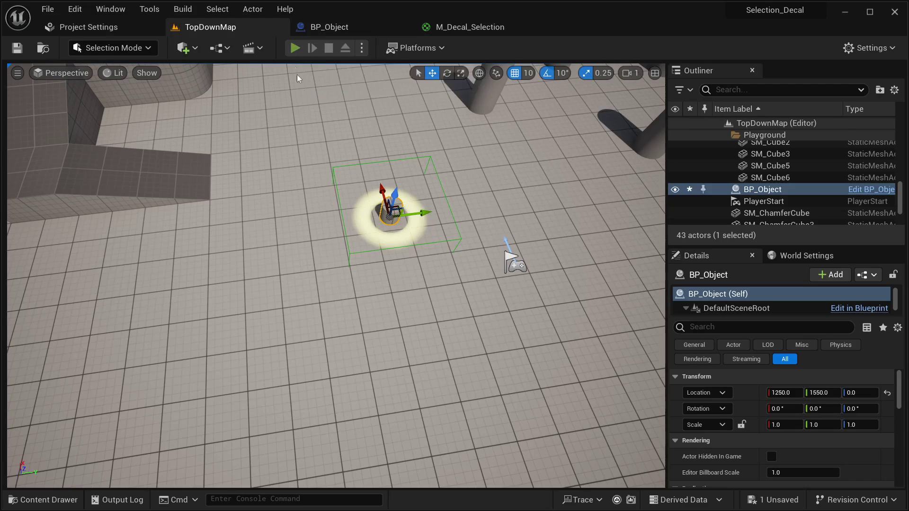
{"action": "left_click", "coordinate": [294, 48]}
{"action": "left_click", "coordinate": [226, 215]}
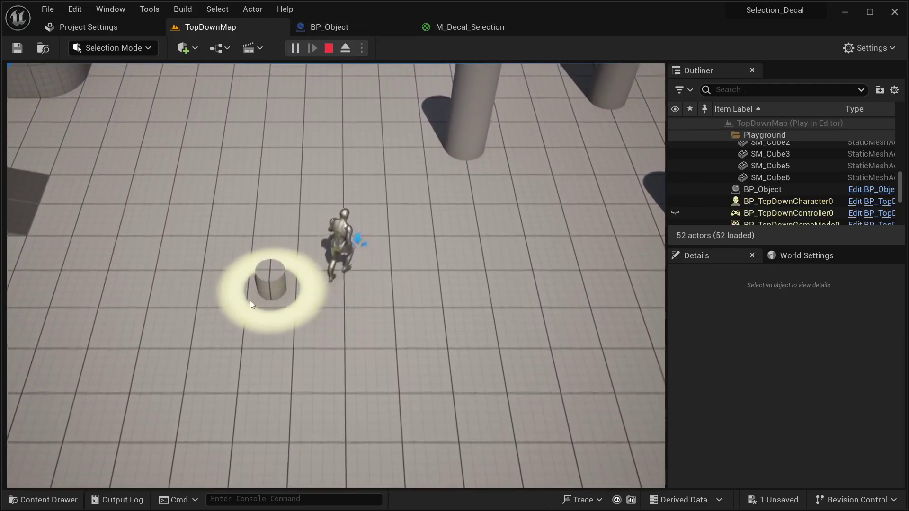
{"action": "left_click", "coordinate": [390, 314]}
{"action": "left_click", "coordinate": [287, 279]}
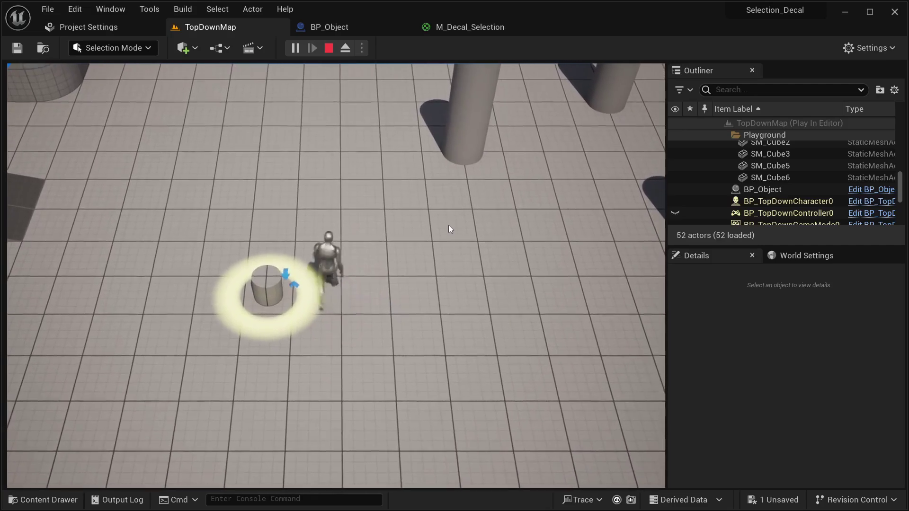
{"action": "left_click", "coordinate": [448, 229]}
{"action": "left_click", "coordinate": [359, 369]}
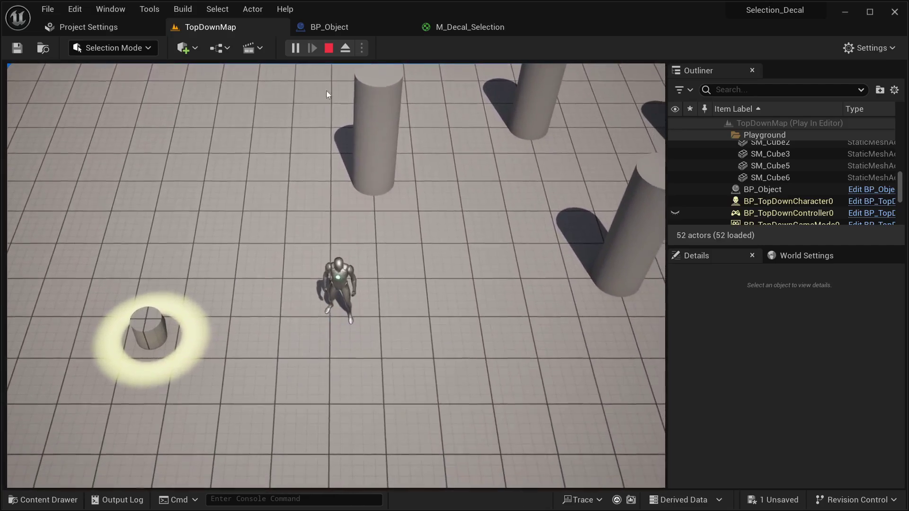
{"action": "left_click", "coordinate": [329, 48]}
- Turn off the Visible property of the Decal component in BP_Object
{"action": "left_click", "coordinate": [349, 27]}
{"action": "left_click", "coordinate": [59, 150]}
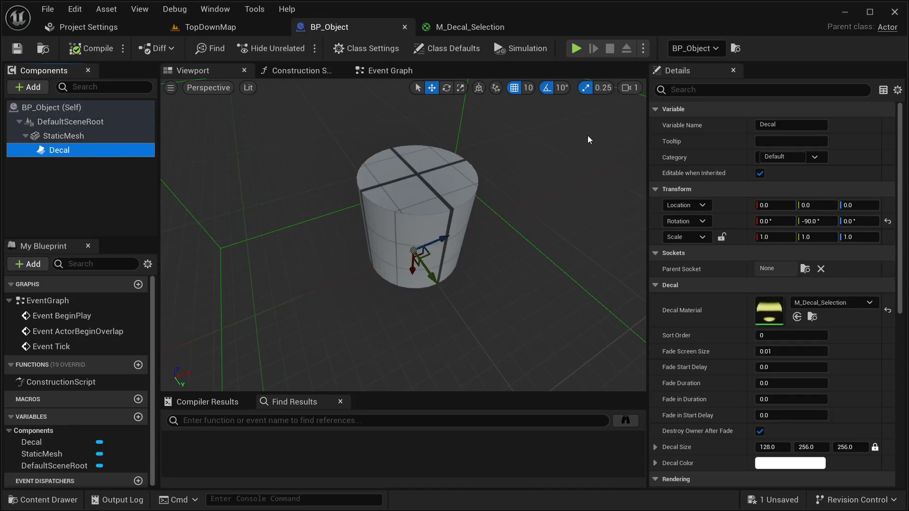
{"action": "left_click", "coordinate": [691, 89]}
{"action": "type", "text": "visi"}
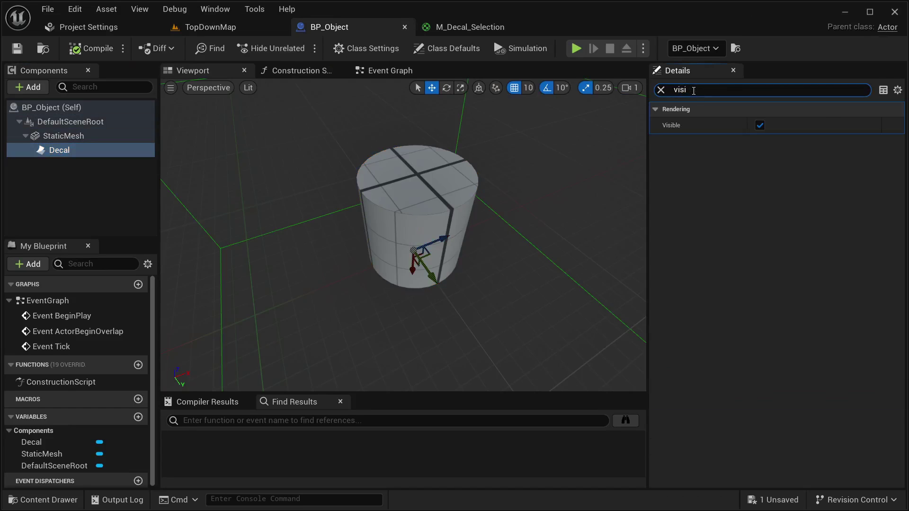
- Add an Event ActorOnClicked node in an empty area of BP_Object's Event Graph, below Event Tick
{"action": "left_click", "coordinate": [381, 70]}
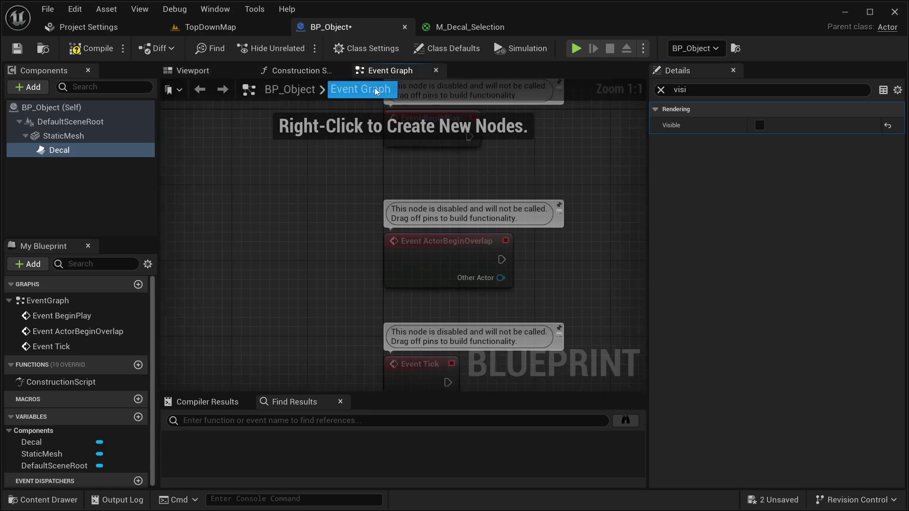
{"action": "scroll", "coordinate": [334, 179], "scroll_direction": "down", "scroll_amount": 4}
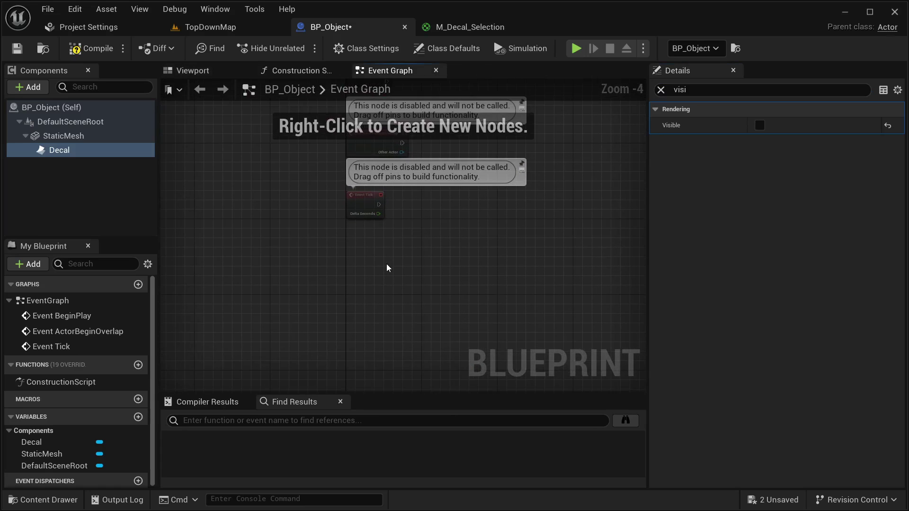
{"action": "right_click", "coordinate": [386, 263]}
{"action": "type", "text": "actor click"}
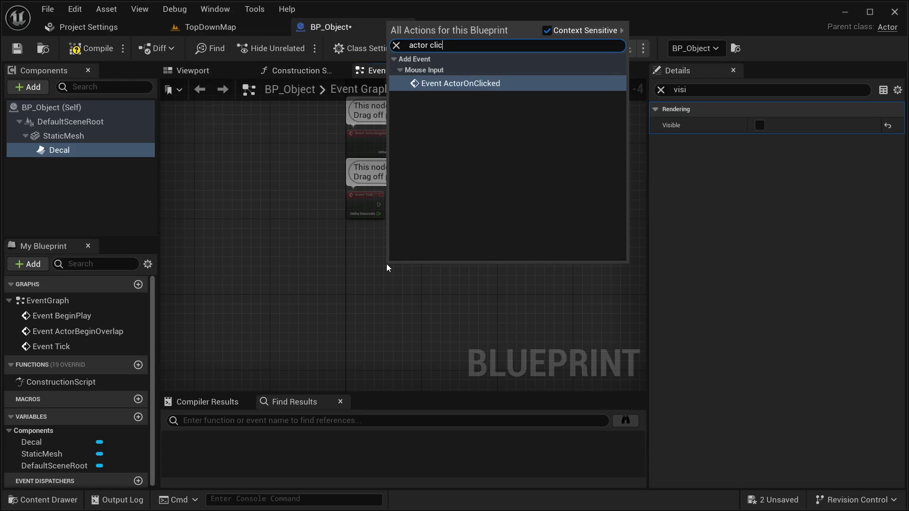
{"action": "key", "text": "Return"}
{"action": "scroll", "coordinate": [399, 306], "scroll_direction": "up", "scroll_amount": 3}
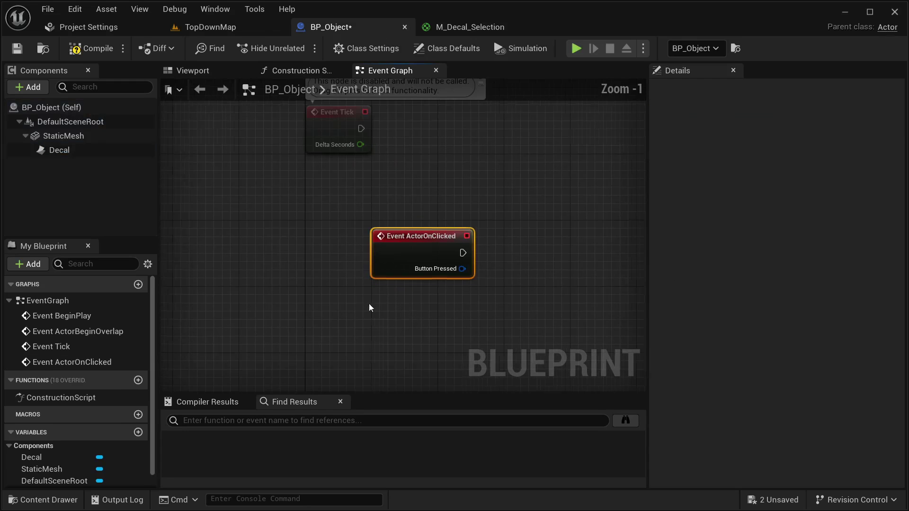
{"action": "right_click_drag", "start_coordinate": [369, 308], "coordinate": [267, 285]}
{"action": "left_click_drag", "start_coordinate": [286, 236], "coordinate": [260, 244]}
- Add a Decal reference to the graph and a Set Visibility node targeting it, with New Visibility enabled
{"action": "left_click_drag", "start_coordinate": [52, 151], "coordinate": [336, 326]}
{"action": "left_click_drag", "start_coordinate": [391, 324], "coordinate": [435, 265]}
{"action": "type", "text": "set v"}
{"action": "key", "text": "Return"}
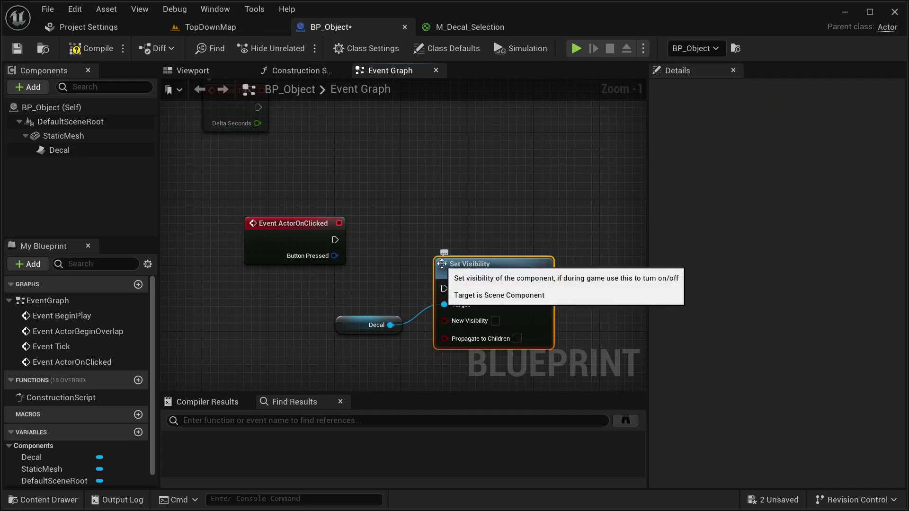
{"action": "left_click", "coordinate": [495, 320]}
- Connect Event ActorOnClicked's execution output to the Set Visibility node, and compile and save BP_Object
{"action": "left_click_drag", "start_coordinate": [335, 240], "coordinate": [498, 215]}
{"action": "left_click", "coordinate": [90, 48]}
{"action": "left_click", "coordinate": [17, 48]}
- Play TopDownMap and test selecting the BP_Object cylinder and moving the character around it to check its ring decal
{"action": "left_click", "coordinate": [191, 28]}
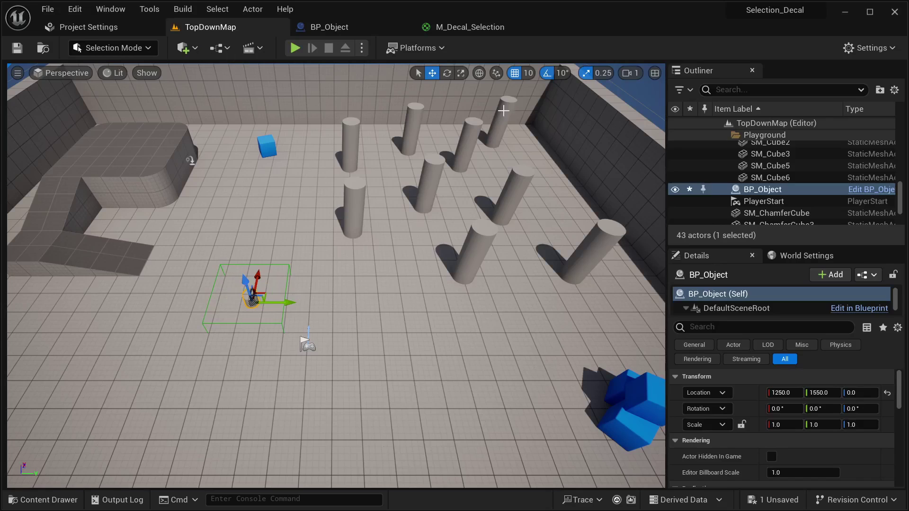
{"action": "left_click", "coordinate": [294, 49]}
{"action": "left_click", "coordinate": [326, 184]}
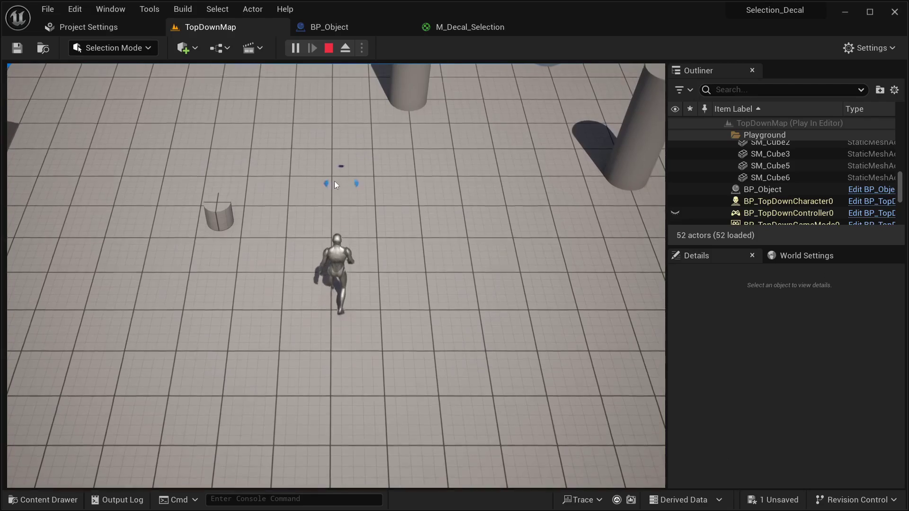
{"action": "left_click", "coordinate": [316, 334]}
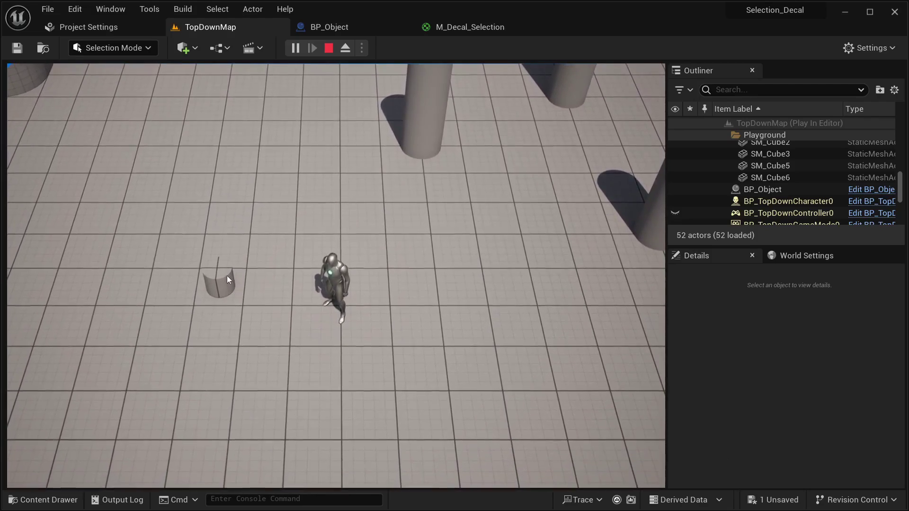
{"action": "left_click", "coordinate": [226, 275]}
{"action": "left_click", "coordinate": [335, 176]}
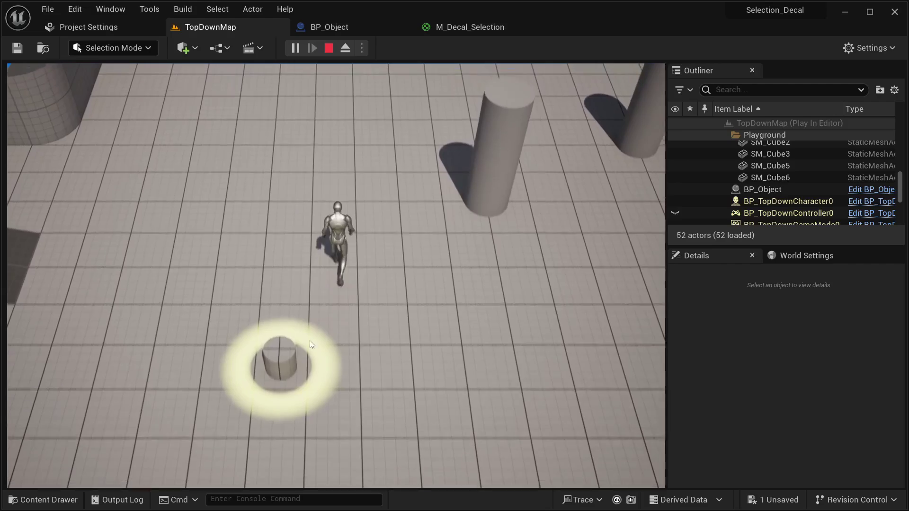
{"action": "left_click", "coordinate": [176, 335]}
{"action": "left_click", "coordinate": [205, 393]}
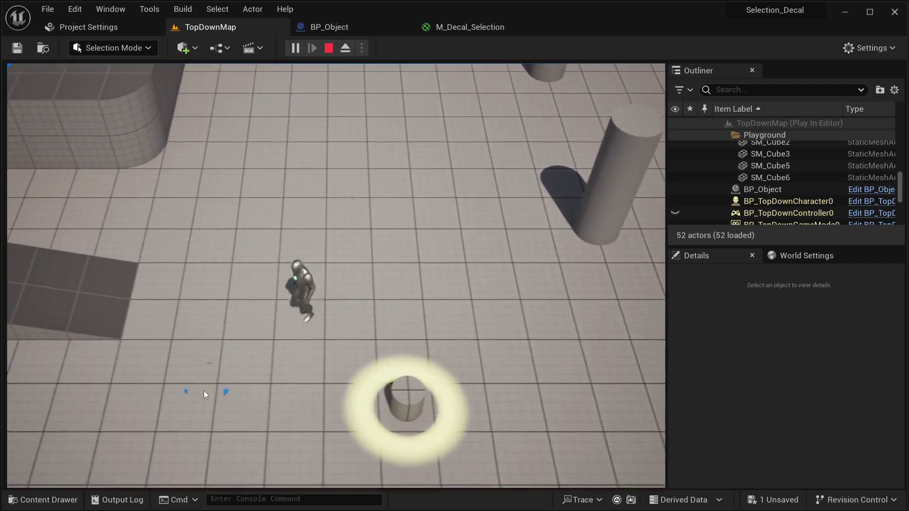
{"action": "left_click", "coordinate": [346, 410]}
{"action": "left_click", "coordinate": [347, 409]}
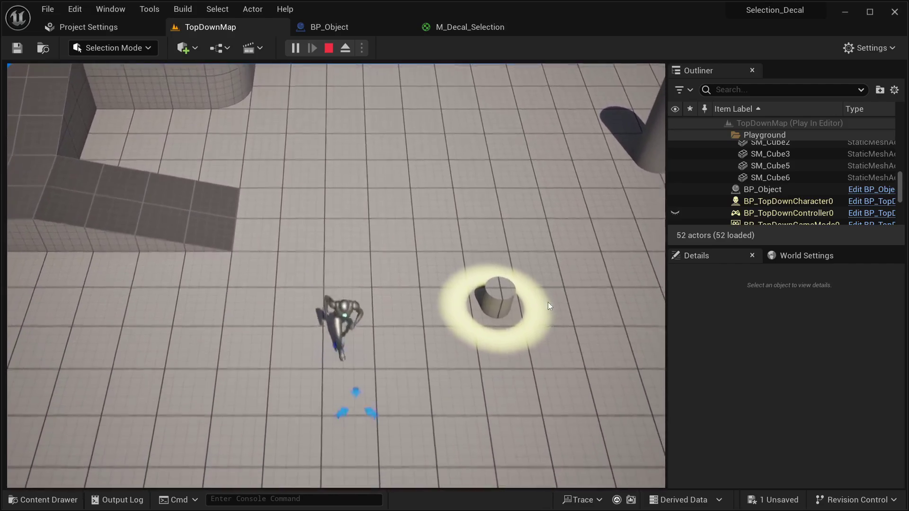